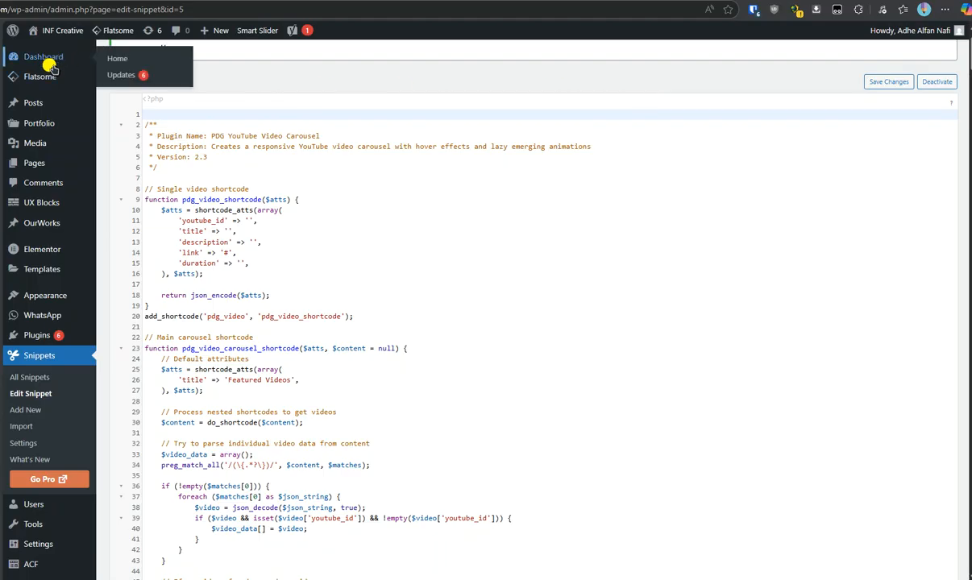
# Reload the Our Work page and examine the hover effects on the Technology carousel's video cards
pyautogui.moveTo(50, 83)
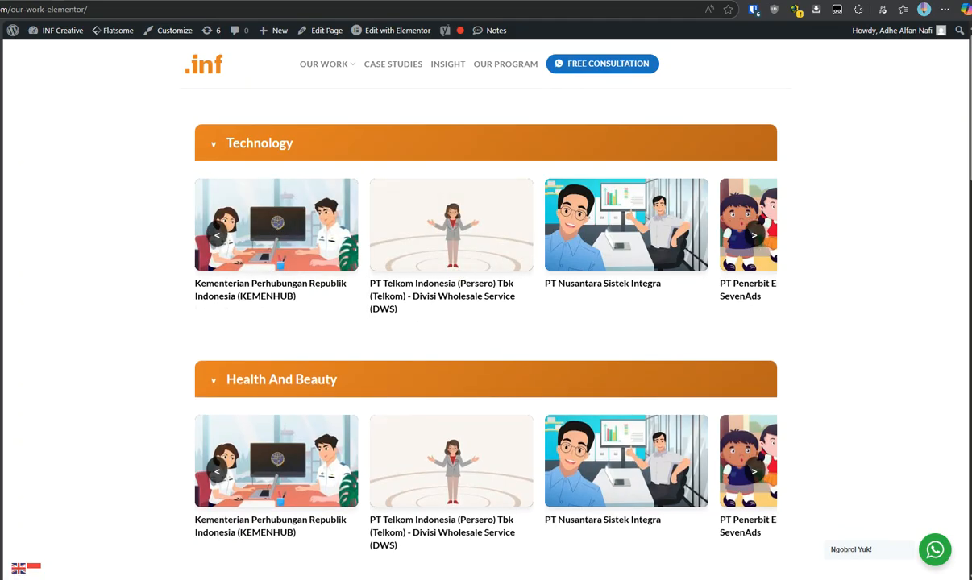
pyautogui.click(206, 161)
pyautogui.press('F5')
pyautogui.moveTo(264, 257)
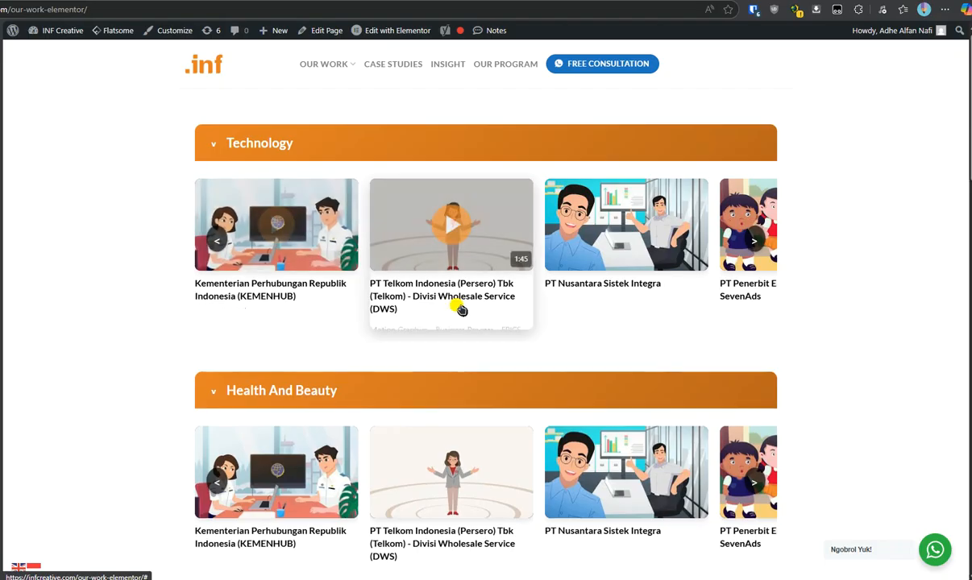
pyautogui.moveTo(583, 290)
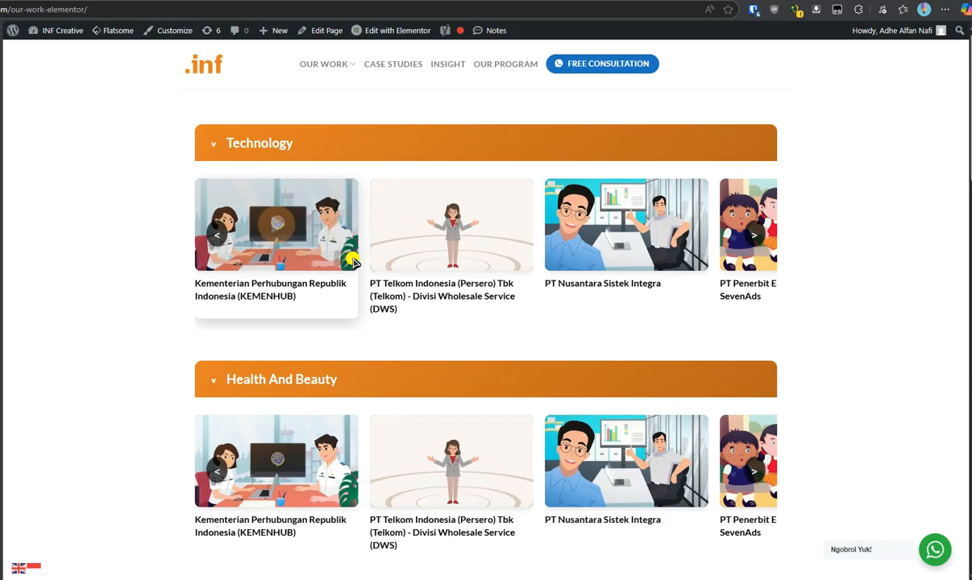
pyautogui.moveTo(398, 252)
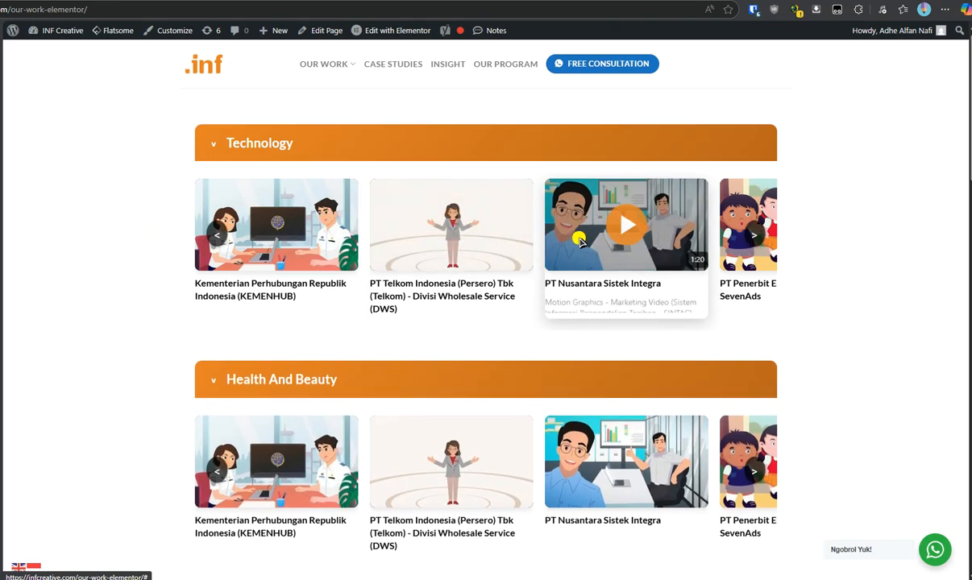
pyautogui.moveTo(326, 242)
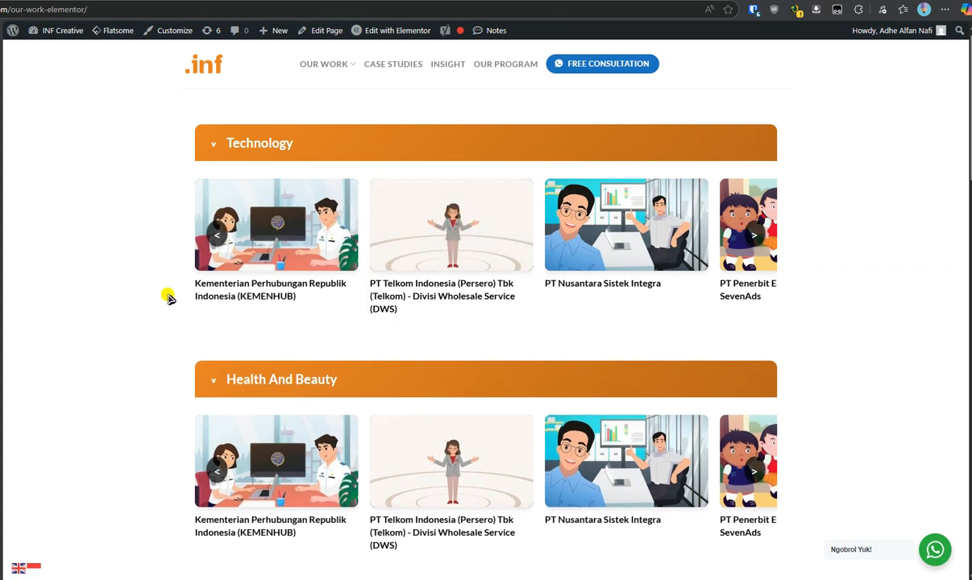
pyautogui.moveTo(445, 272)
pyautogui.scroll(-1, 439, 278)
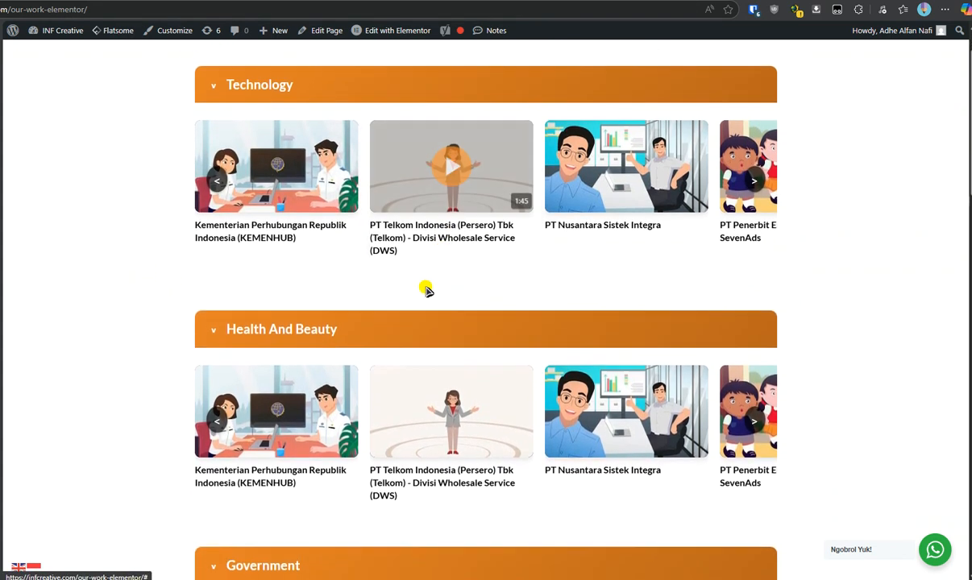
# Look through the page's video carousels from Technology down to Media and Entertainment
pyautogui.moveTo(211, 235)
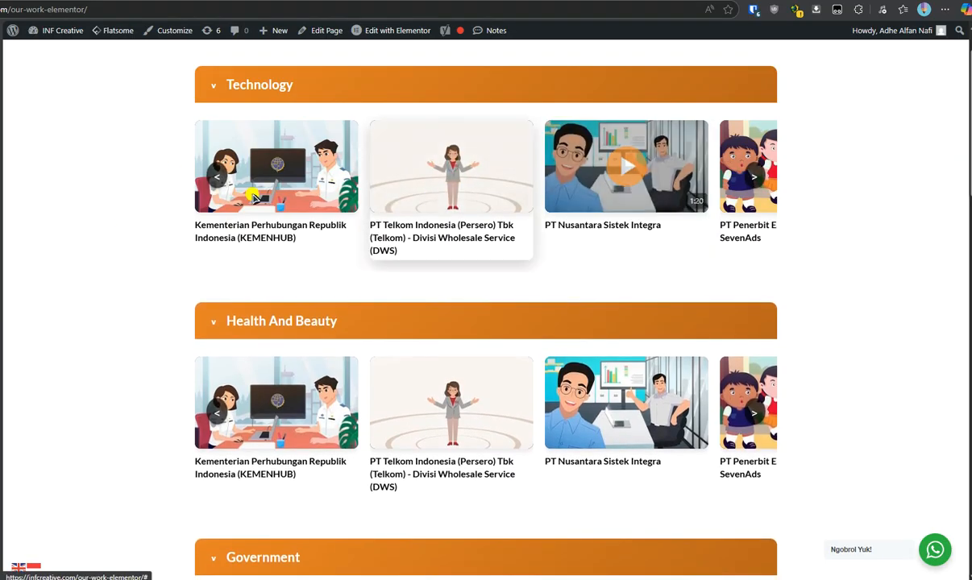
pyautogui.scroll(-1, 136, 207)
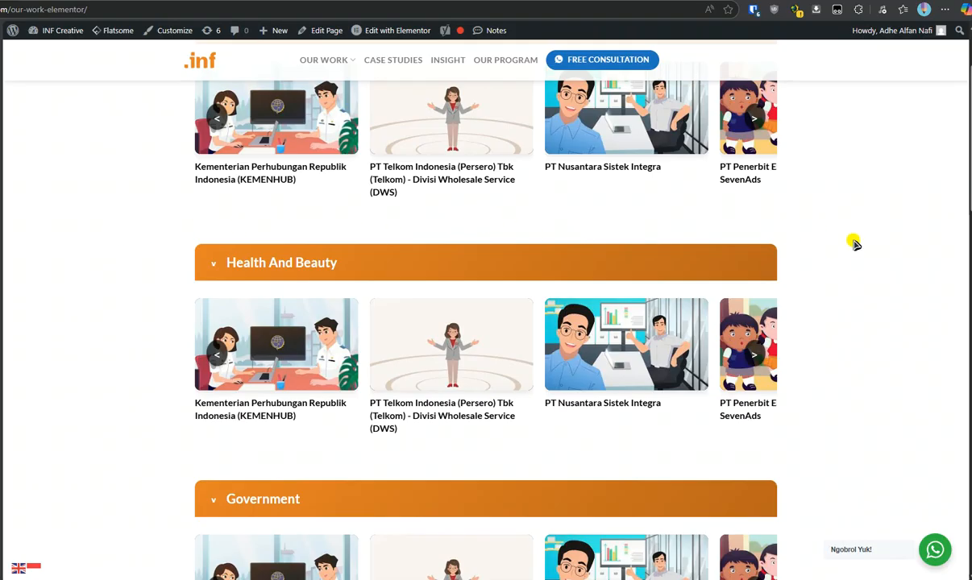
pyautogui.scroll(-2, 854, 243)
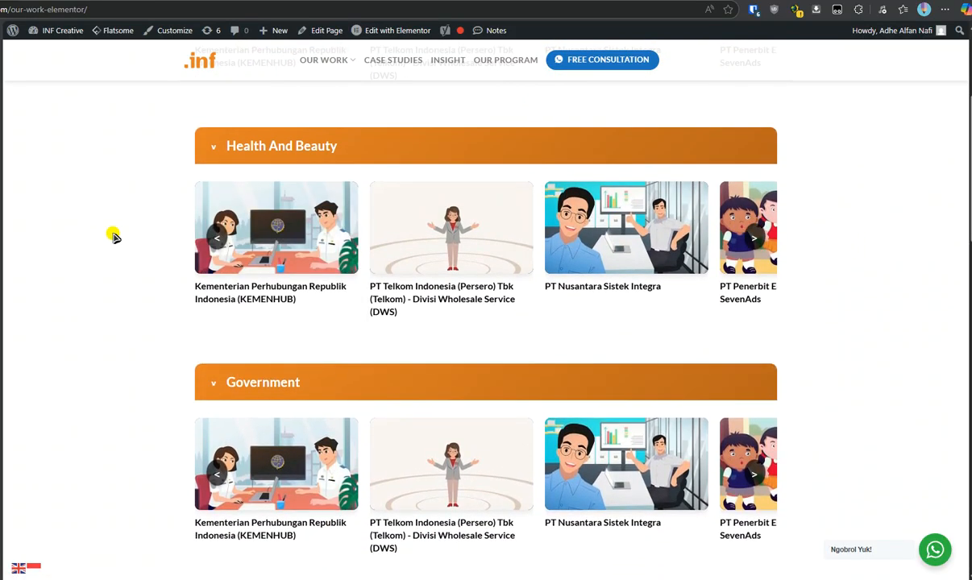
pyautogui.scroll(-2, 121, 233)
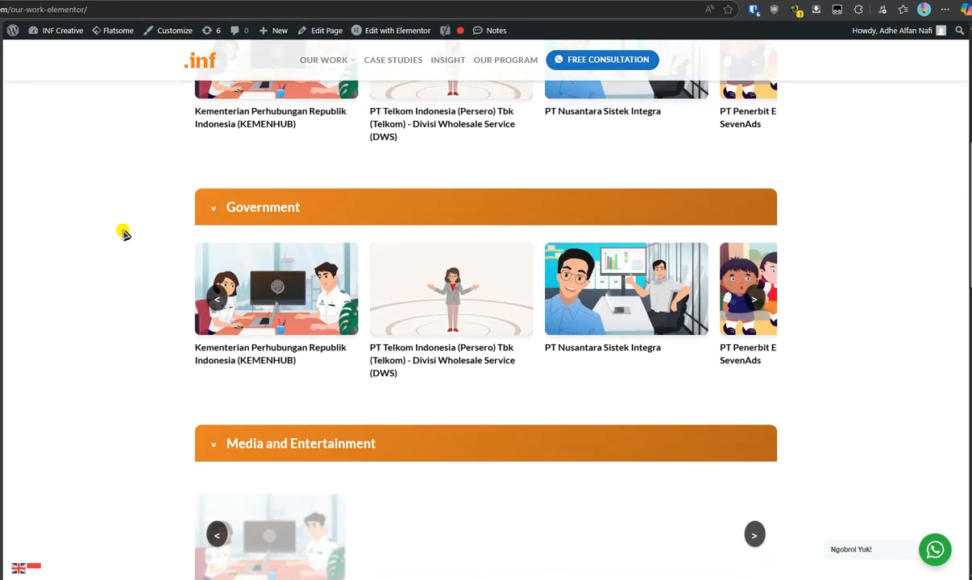
pyautogui.scroll(-2, 122, 233)
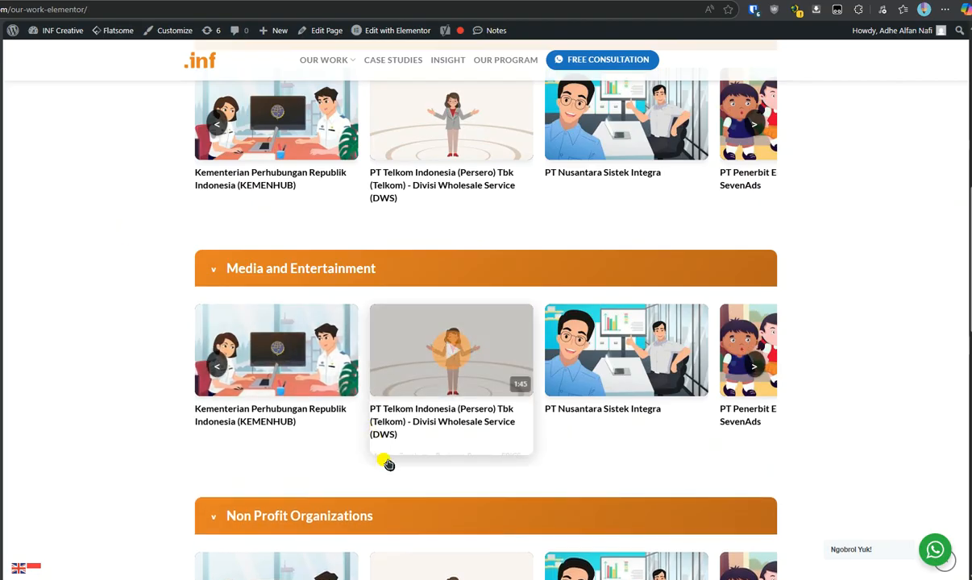
# Switch to Visual Studio Code and review the Copilot chat's transparent-background request and the generated PDG YouTube Video Carousel code
pyautogui.click(461, 579)
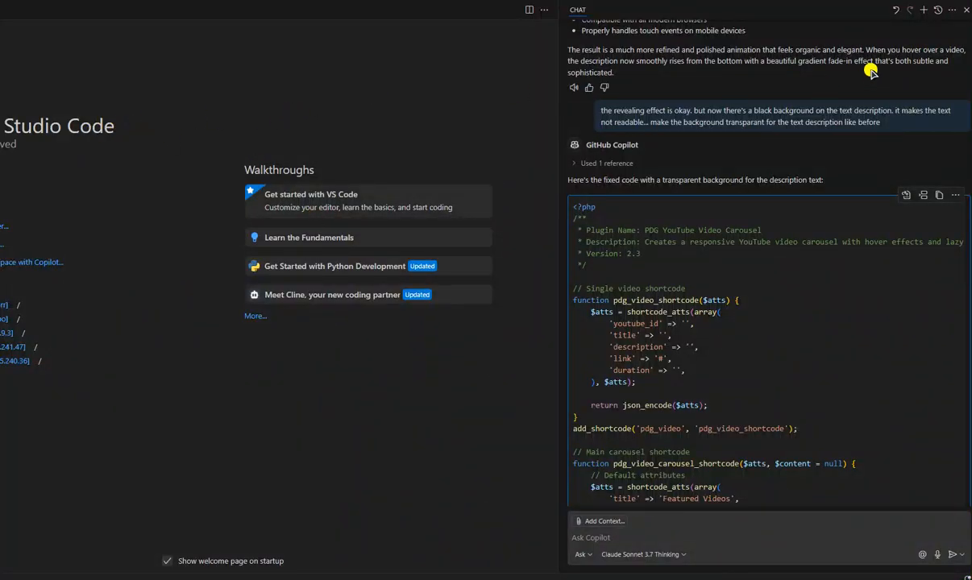
pyautogui.click(939, 0)
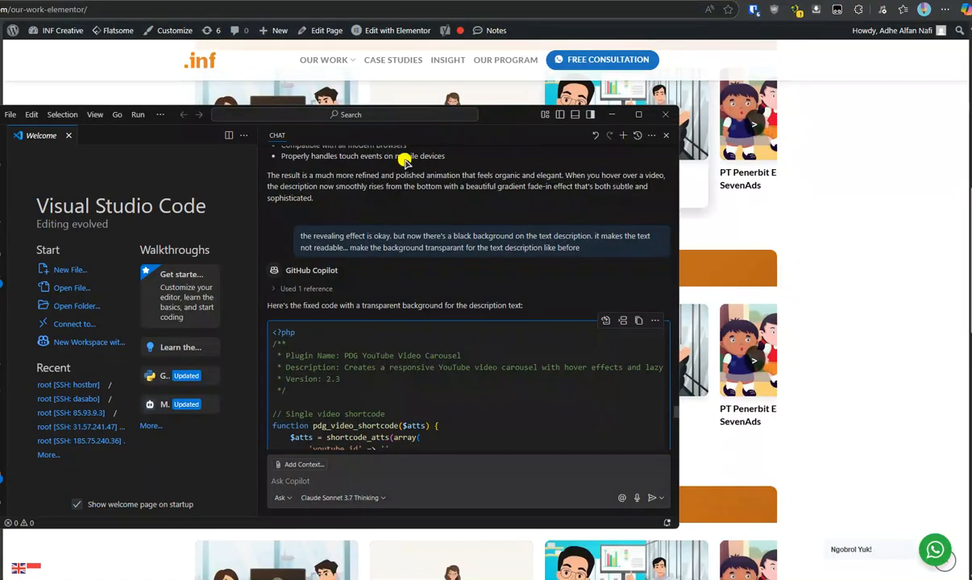
pyautogui.moveTo(507, 115); pyautogui.dragTo(580, 114)
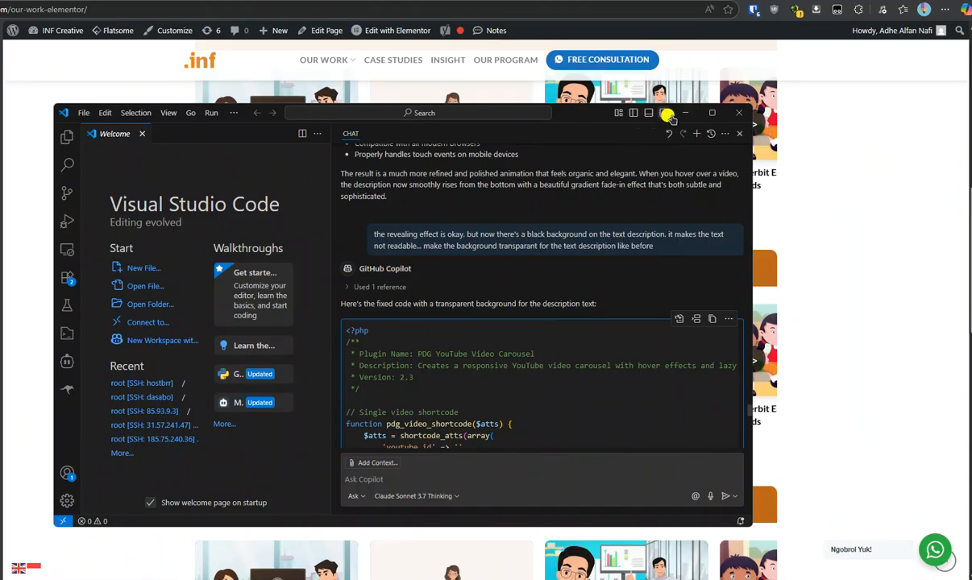
pyautogui.click(712, 114)
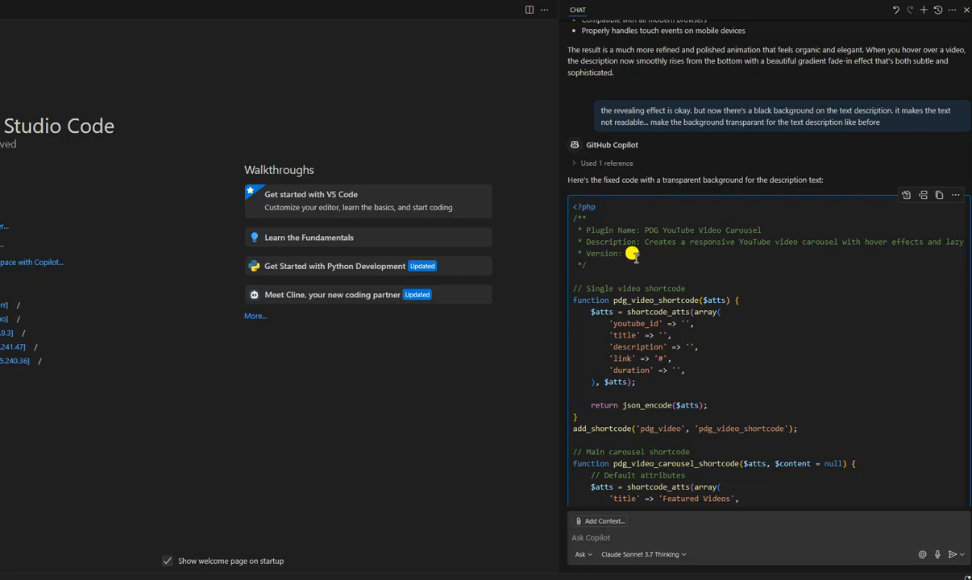
pyautogui.scroll(-3, 634, 266)
pyautogui.scroll(-3, 636, 268)
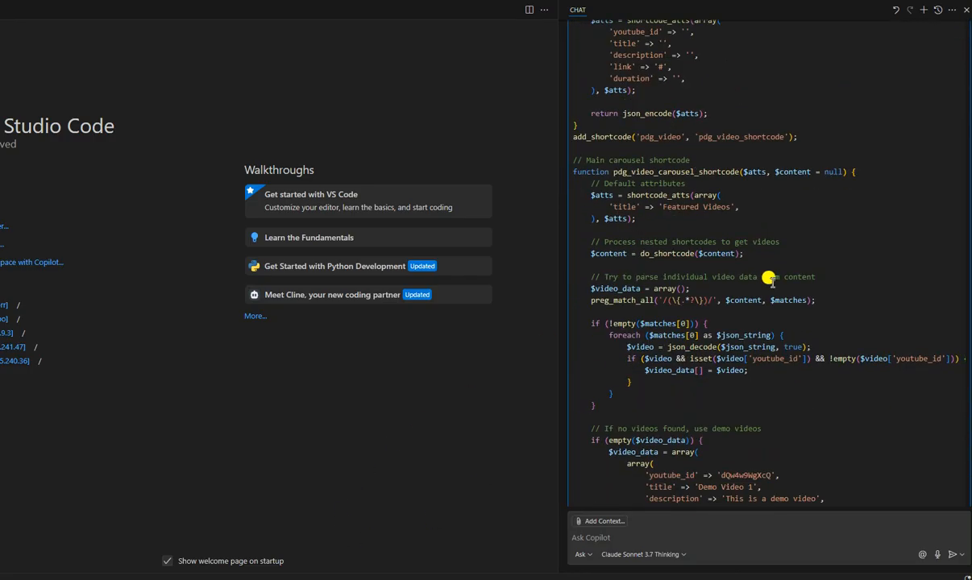
pyautogui.scroll(-2, 725, 274)
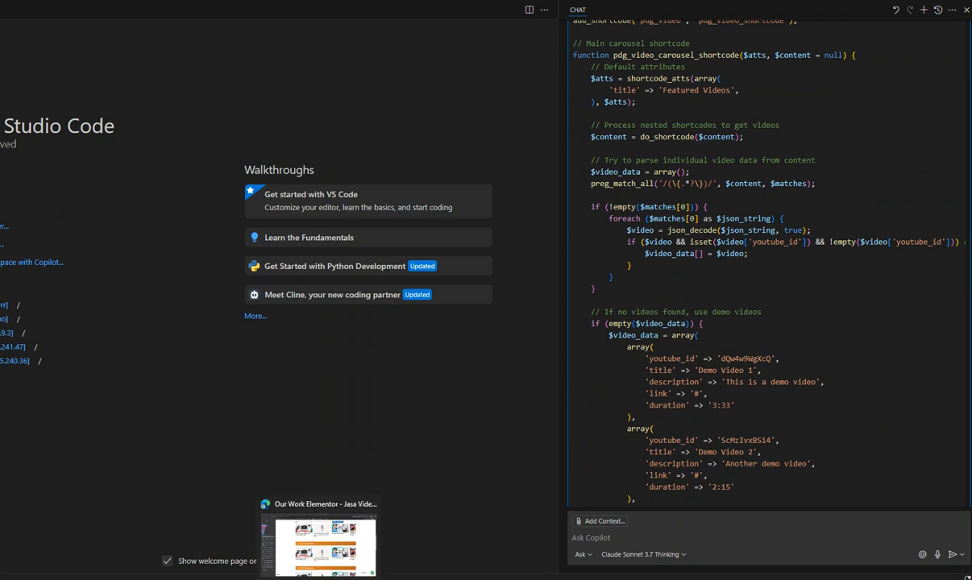
pyautogui.scroll(2, 700, 382)
pyautogui.scroll(10, 700, 382)
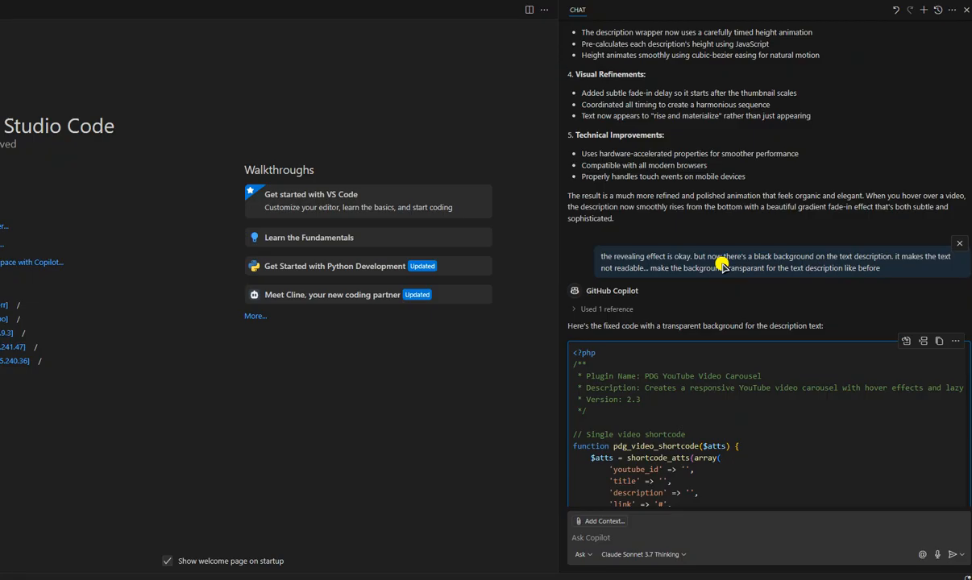
pyautogui.scroll(-2, 685, 412)
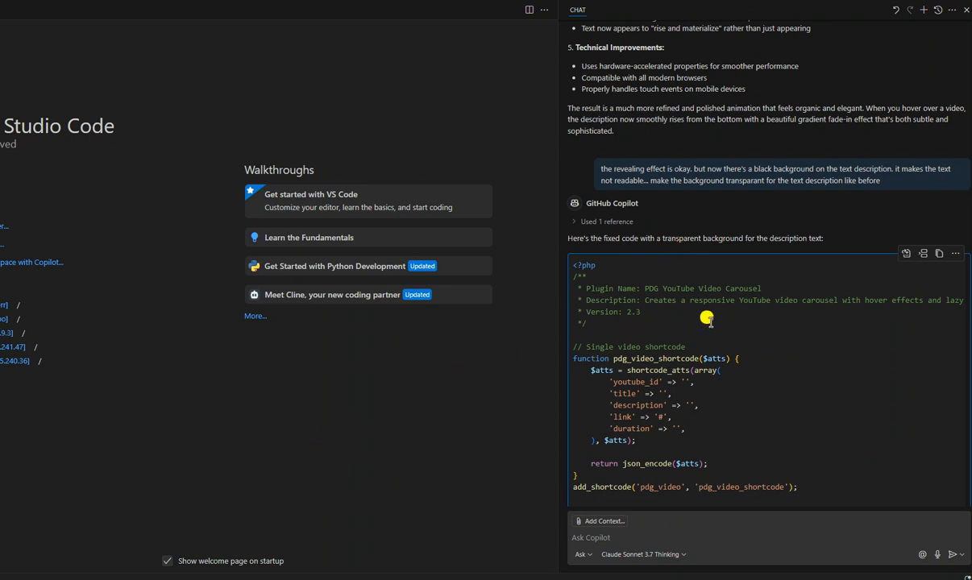
pyautogui.scroll(-2, 706, 317)
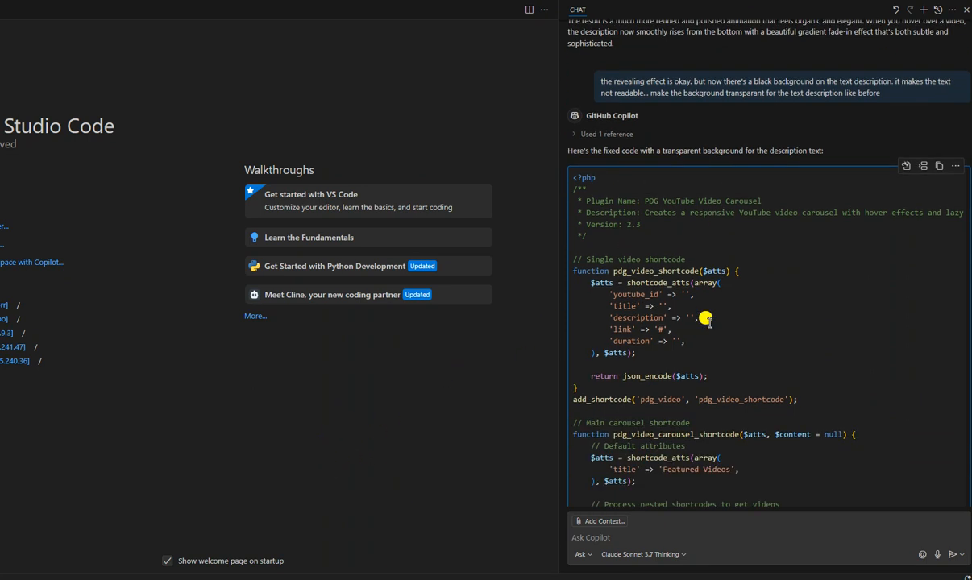
pyautogui.scroll(3, 701, 315)
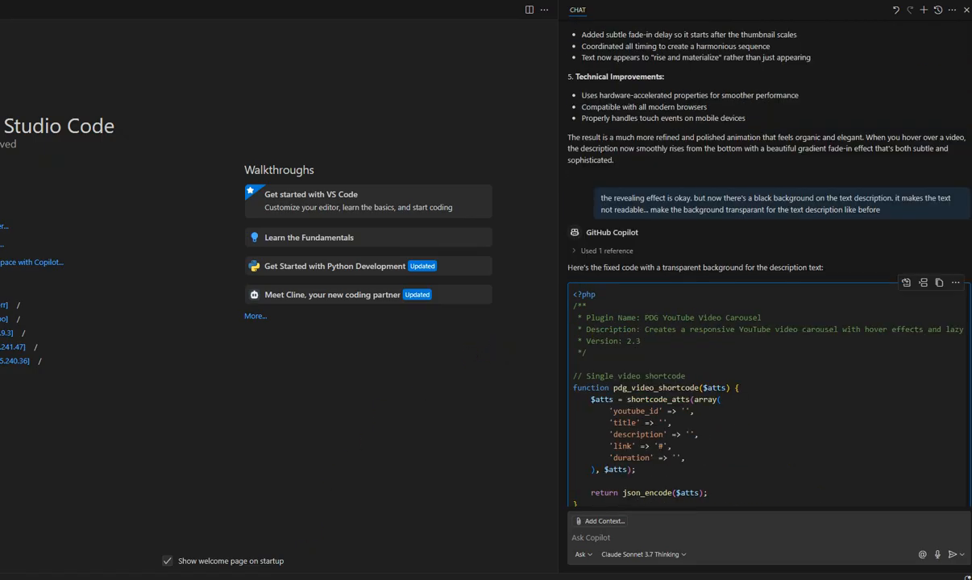
# Switch back to the browser and look over the video carousels on the Our Work page
pyautogui.click(302, 578)
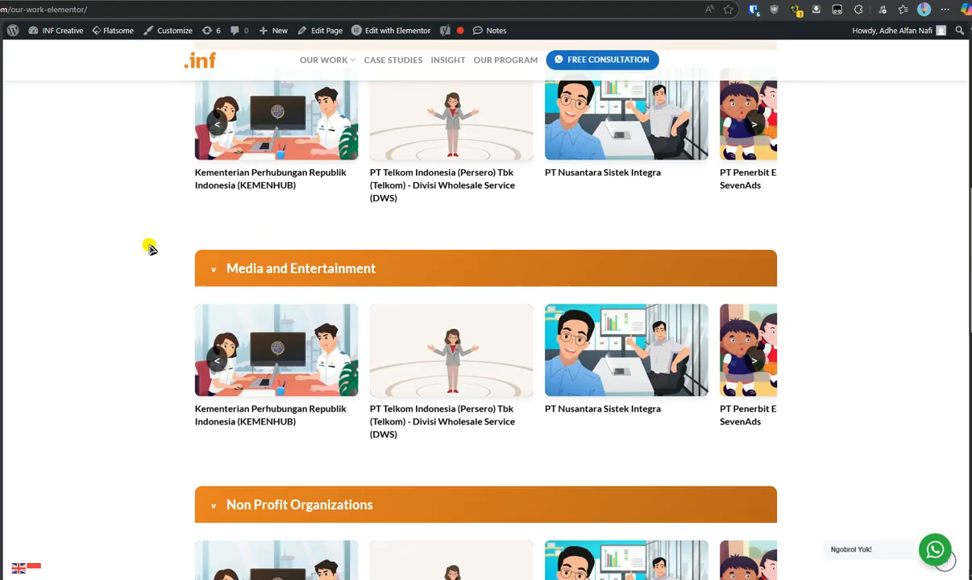
pyautogui.scroll(6, 150, 248)
pyautogui.scroll(-7, 149, 248)
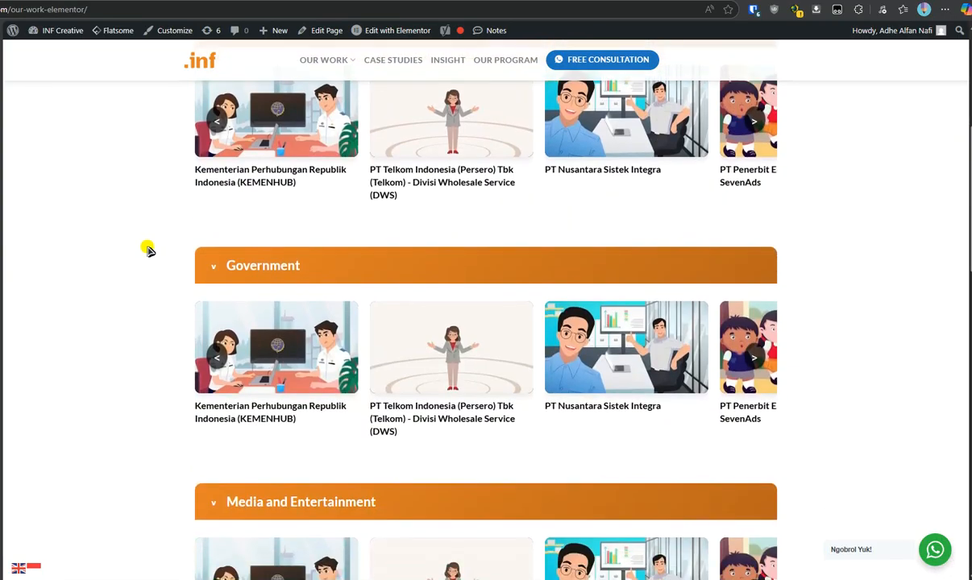
pyautogui.scroll(5, 150, 248)
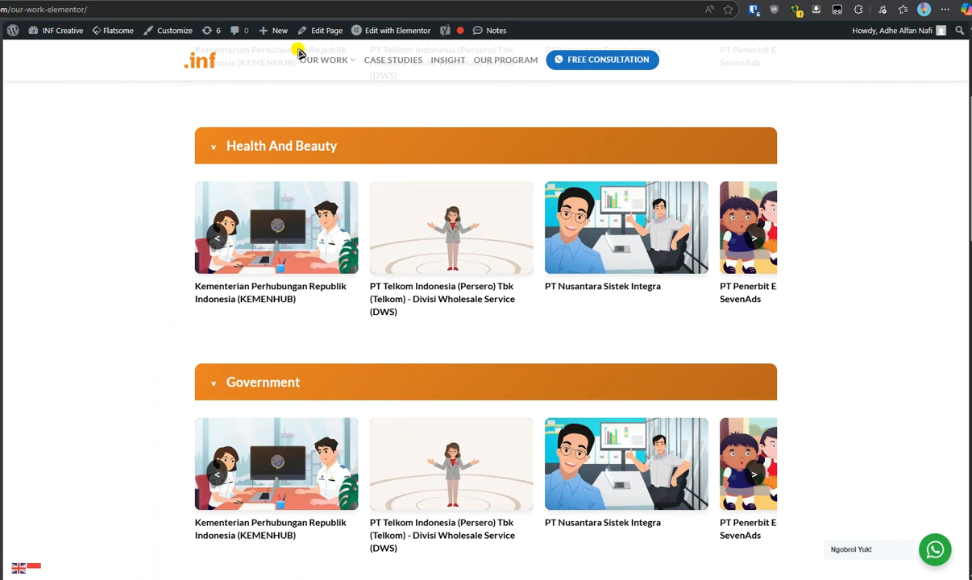
# Open the Our Work page in UX Builder and view the settings of its text element holding the carousel shortcodes
pyautogui.moveTo(320, 31)
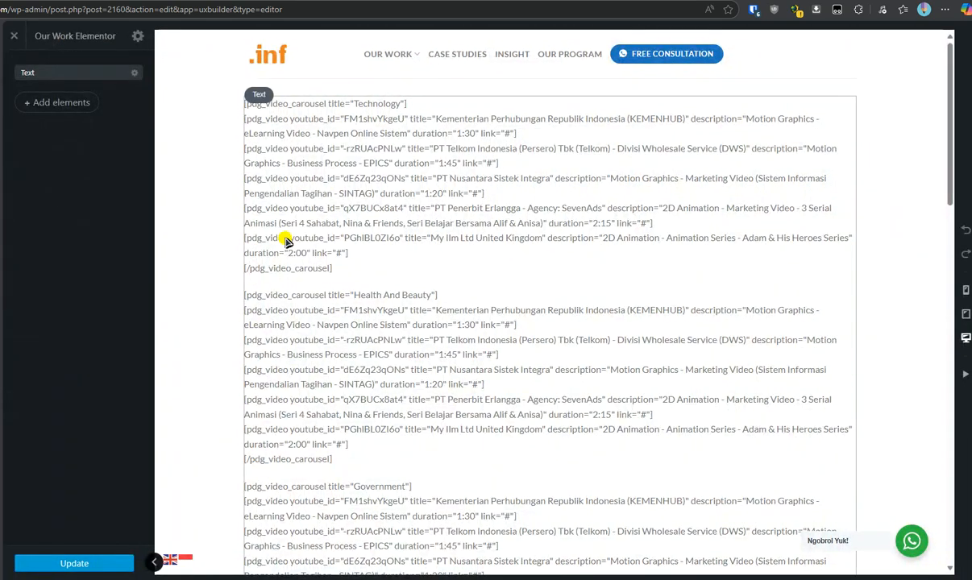
pyautogui.scroll(-1, 406, 218)
pyautogui.scroll(-2, 405, 217)
pyautogui.scroll(3, 404, 215)
pyautogui.click(405, 177)
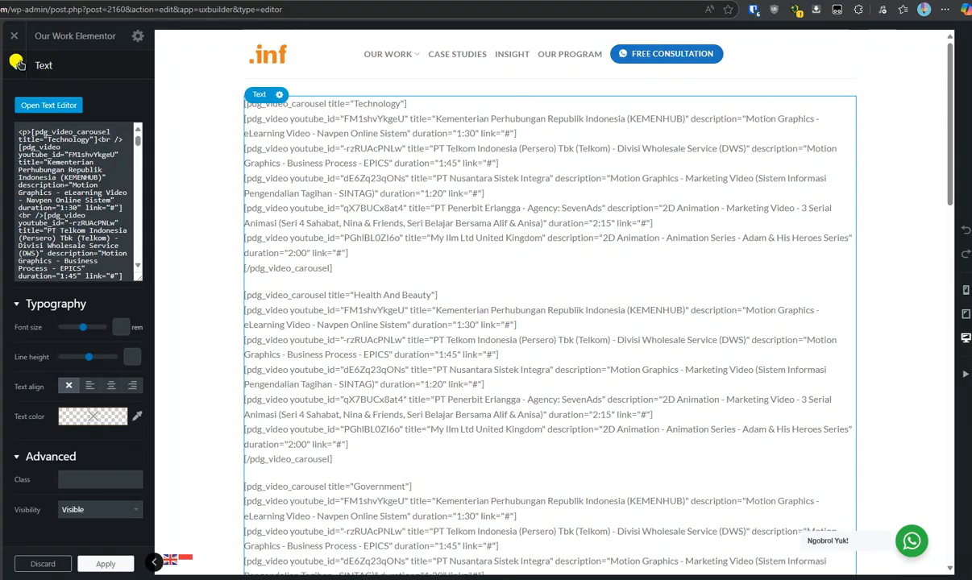
pyautogui.click(13, 65)
# Read through the pdg_video_carousel shortcode blocks for each category, from Health And Beauty to Others
pyautogui.scroll(-3, 216, 159)
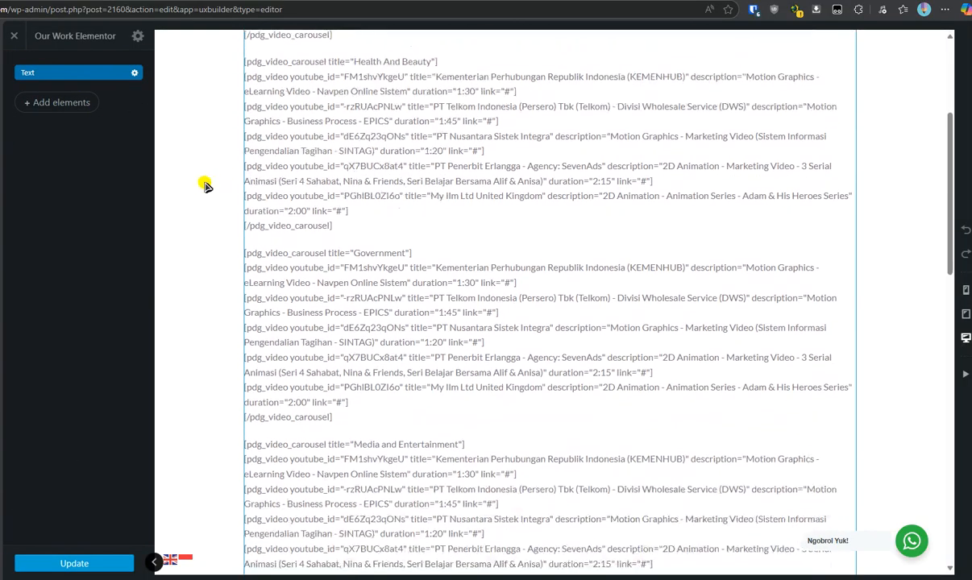
pyautogui.scroll(-15, 348, 245)
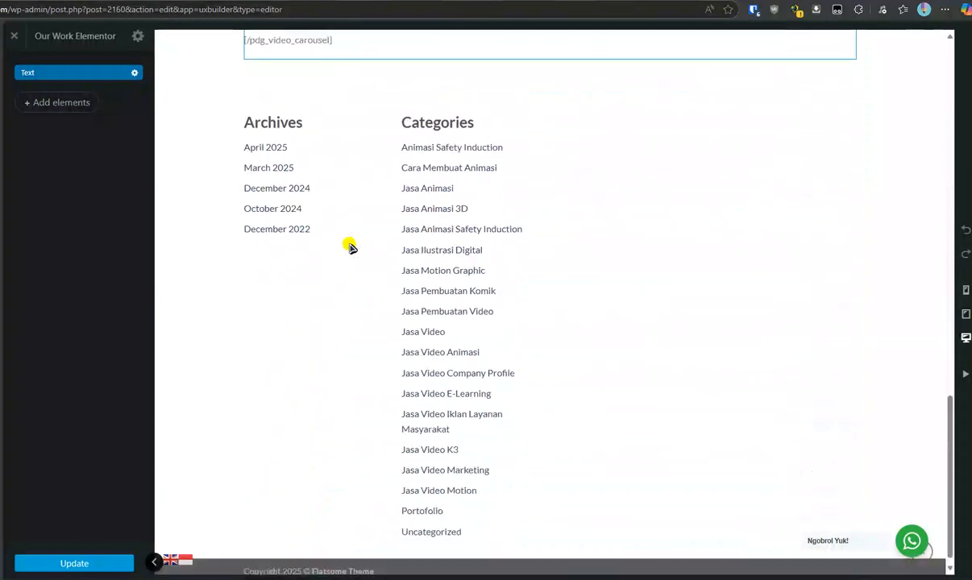
pyautogui.scroll(10, 349, 246)
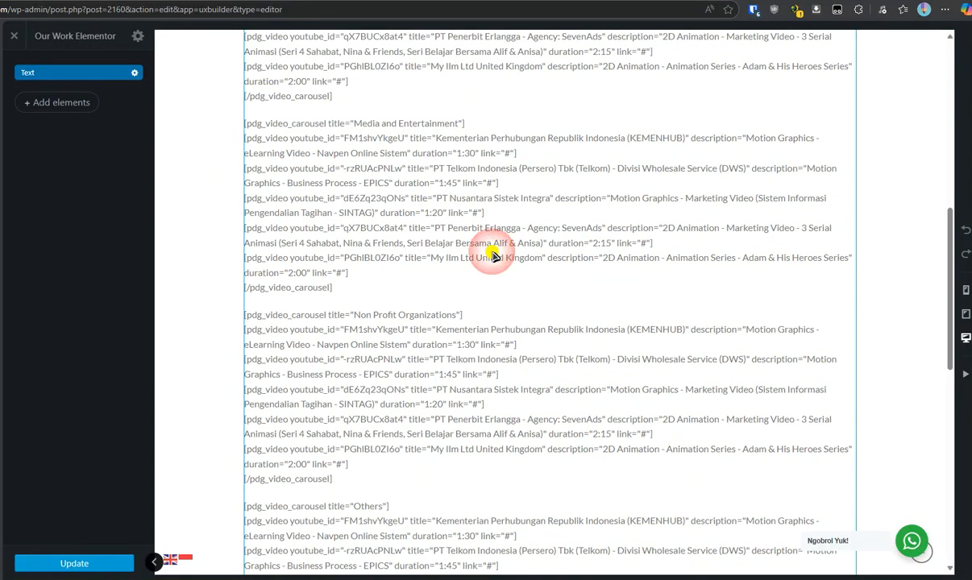
pyautogui.scroll(3, 368, 254)
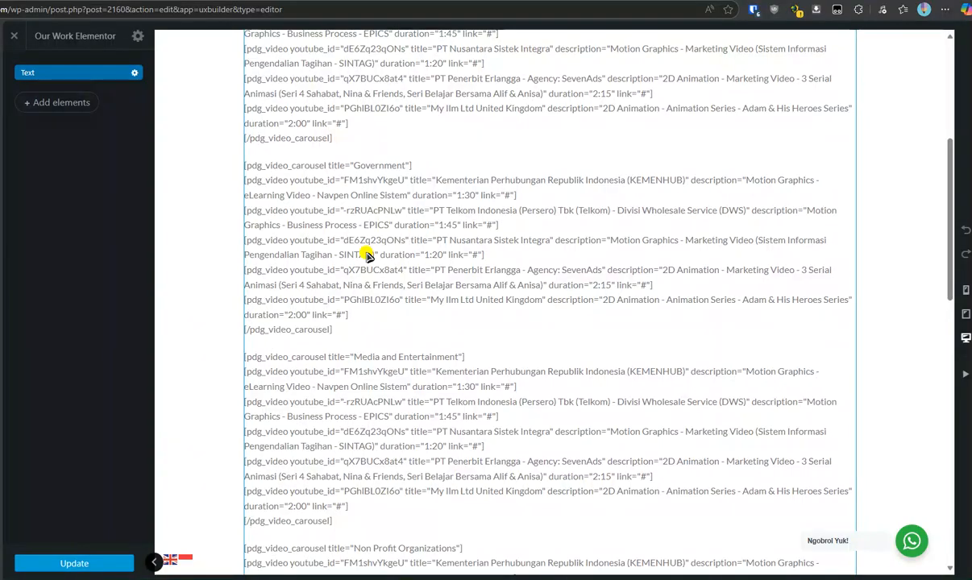
pyautogui.scroll(-8, 368, 254)
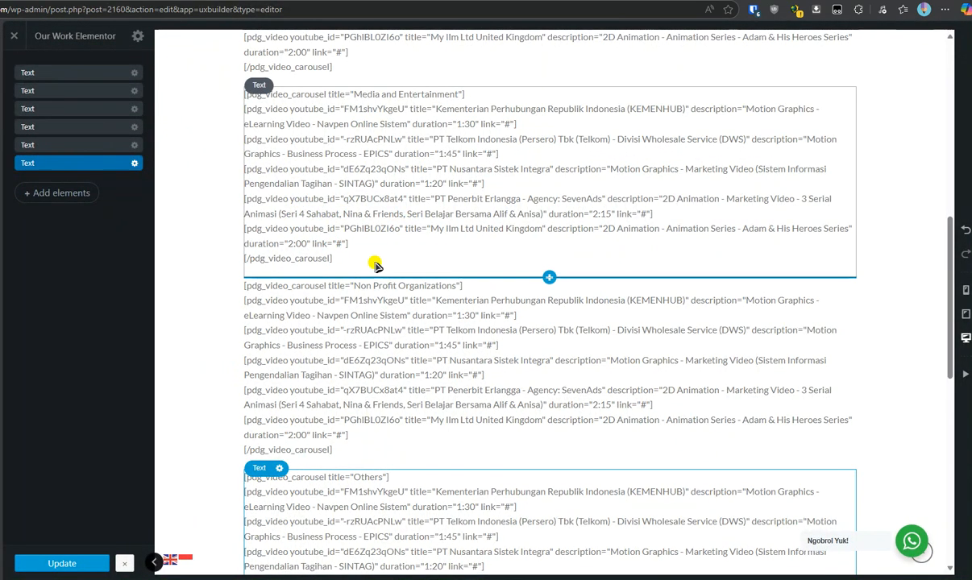
pyautogui.scroll(2, 376, 264)
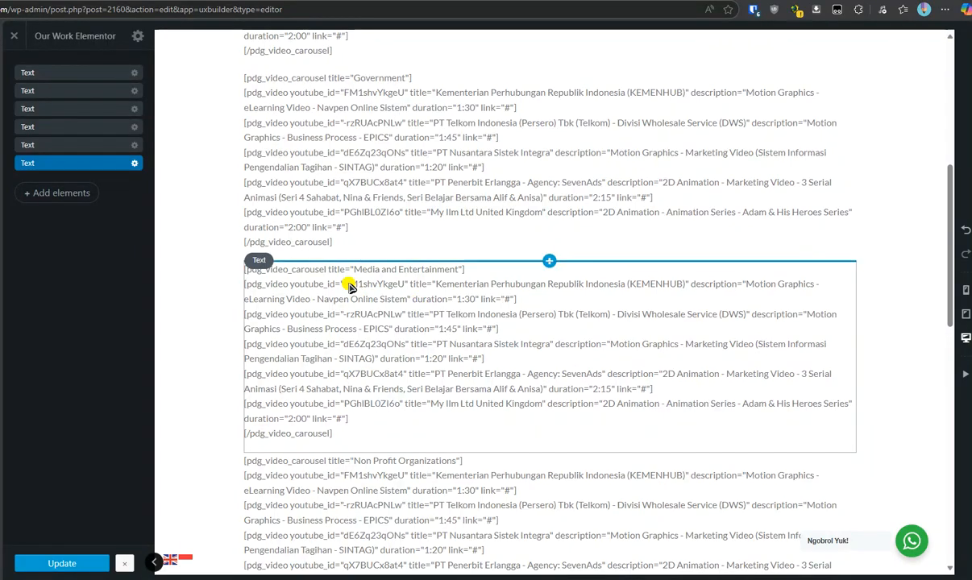
# Select the video ID oXX_FXidZhg in a YouTube video's address and return to the page editor
pyautogui.click(131, 405)
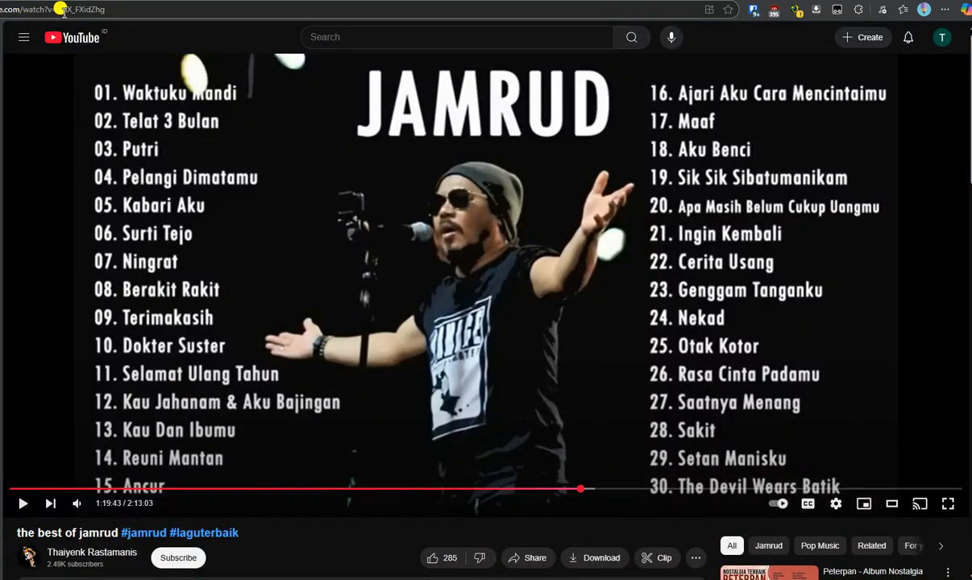
pyautogui.moveTo(56, 9); pyautogui.dragTo(106, 10)
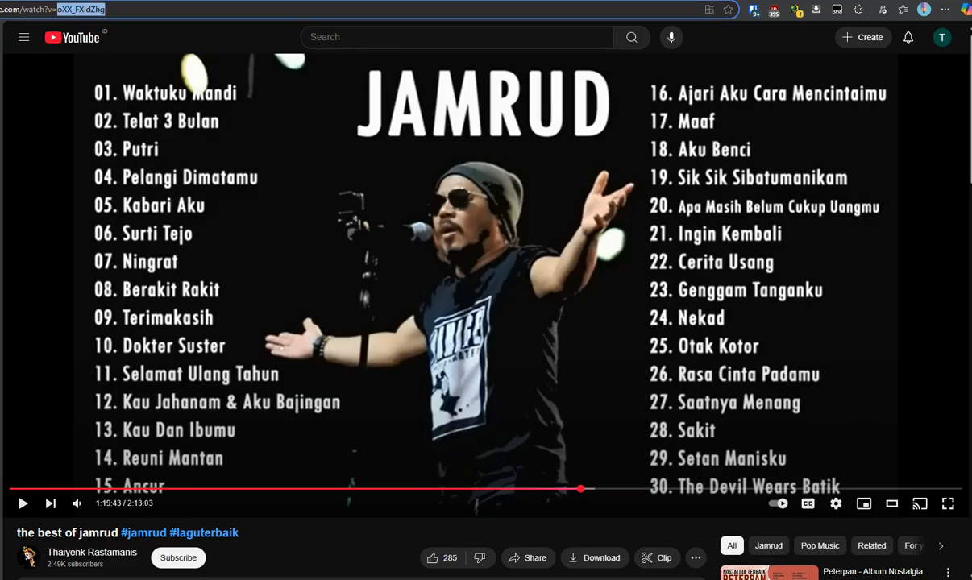
pyautogui.hotkey('ctrl', 'Tab')
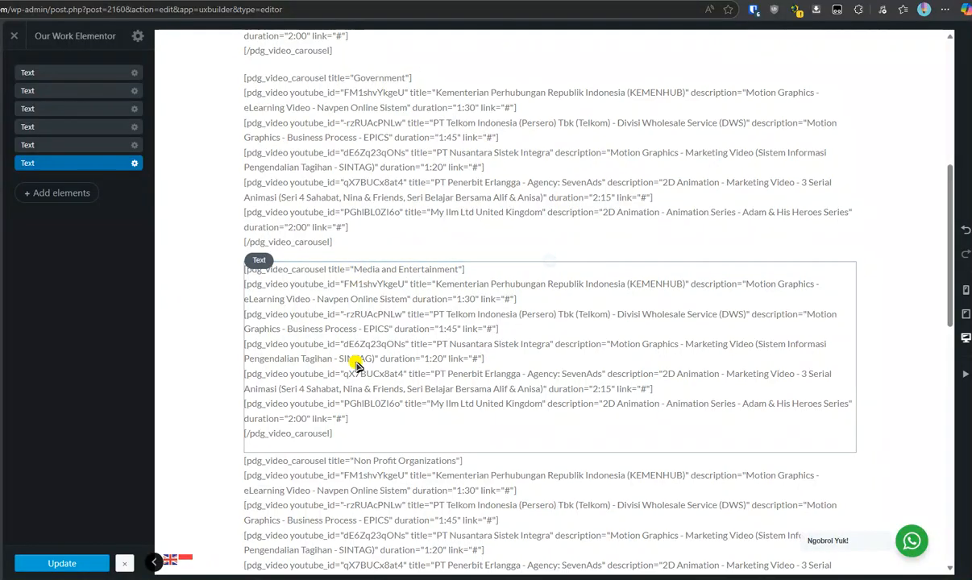
# Replace the first video ID in the Others carousel shortcode with oXX_FXidZhg and update the page
pyautogui.scroll(-5, 357, 365)
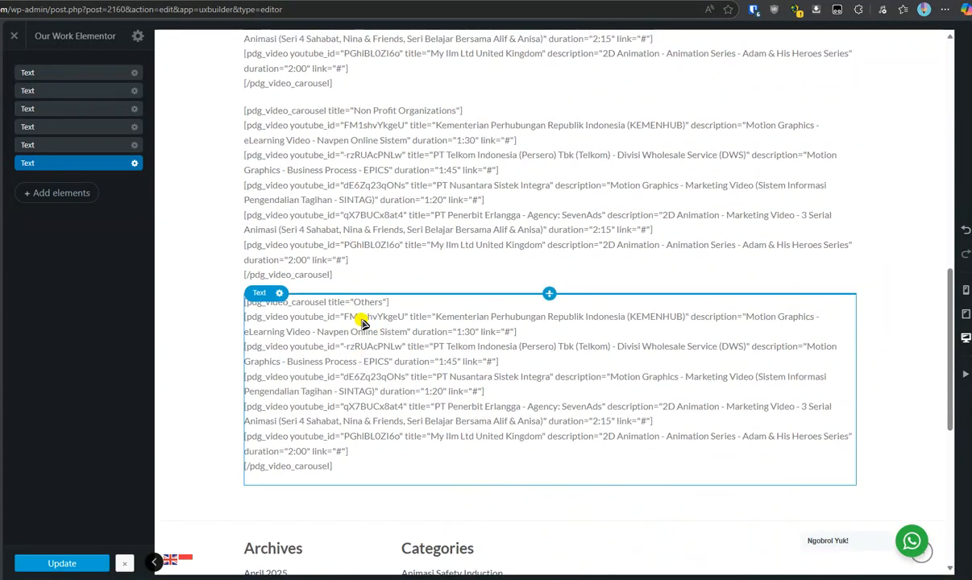
pyautogui.click(363, 322)
pyautogui.doubleClick(352, 318)
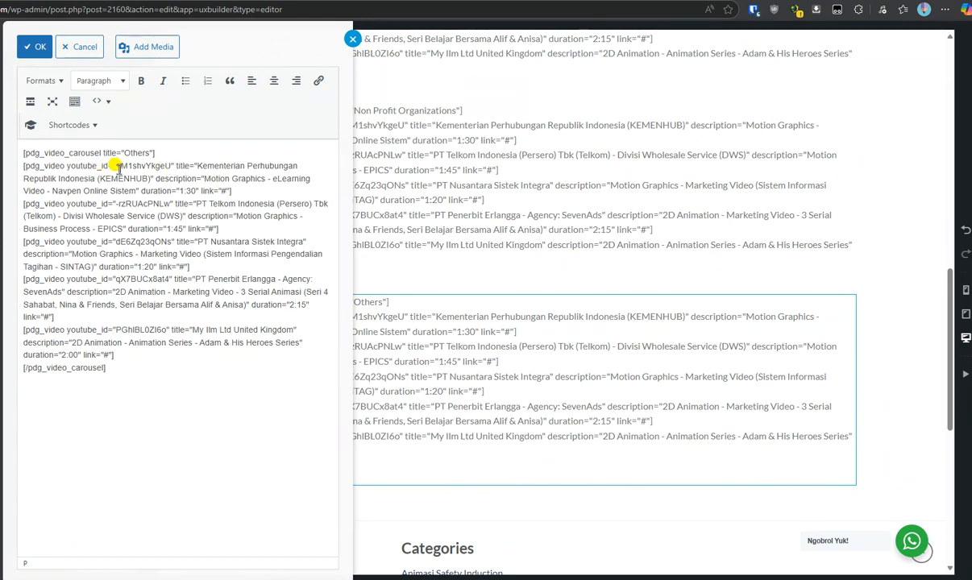
pyautogui.moveTo(117, 167); pyautogui.dragTo(171, 167)
pyautogui.write('oXX_FXldZhg')
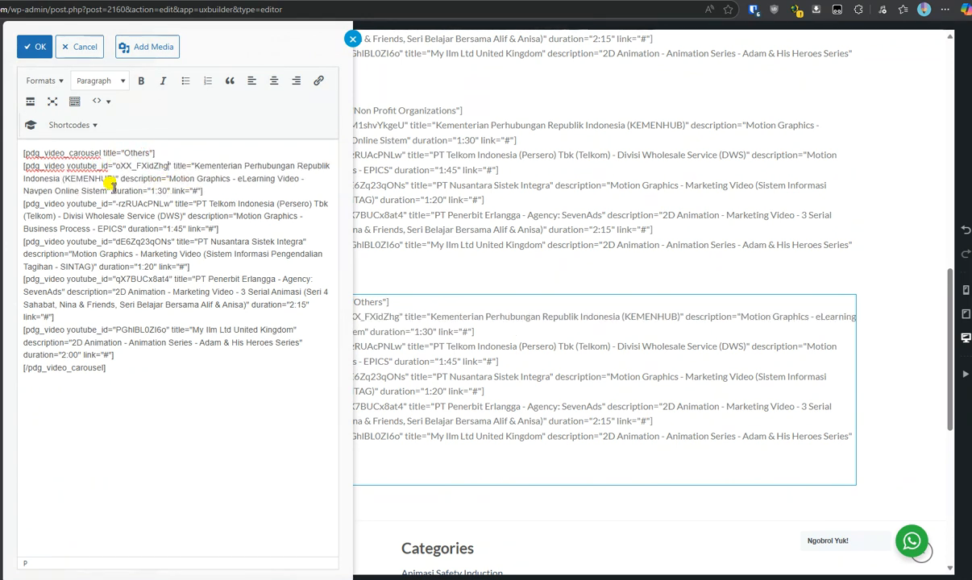
pyautogui.click(32, 44)
pyautogui.click(106, 563)
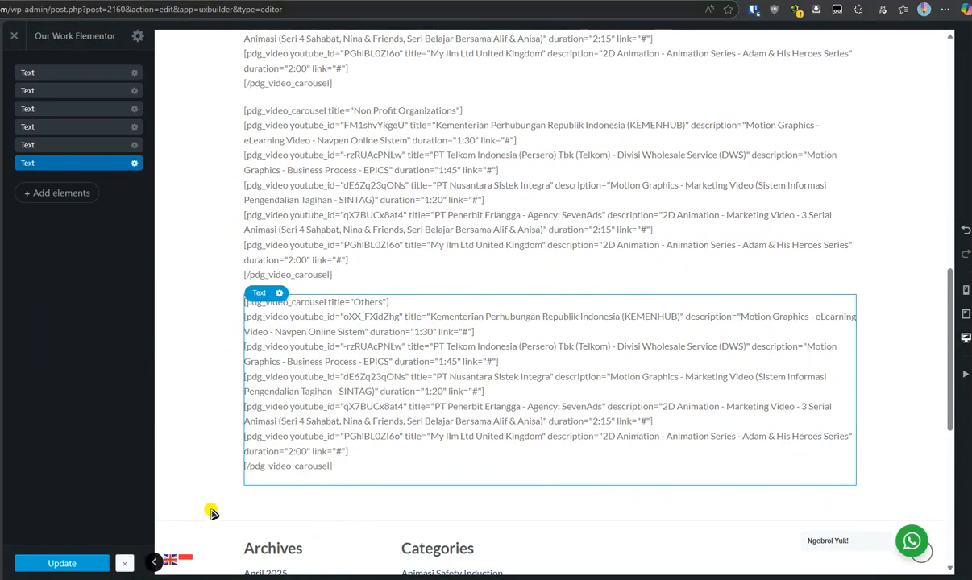
# View the published Our Work page and check the first video of the Others carousel
pyautogui.click(36, 567)
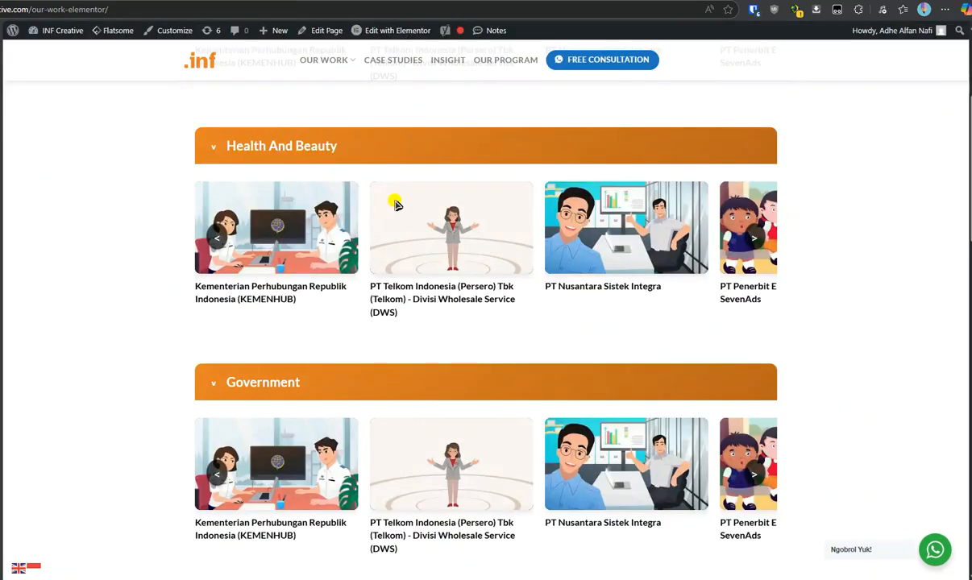
pyautogui.scroll(-5, 308, 239)
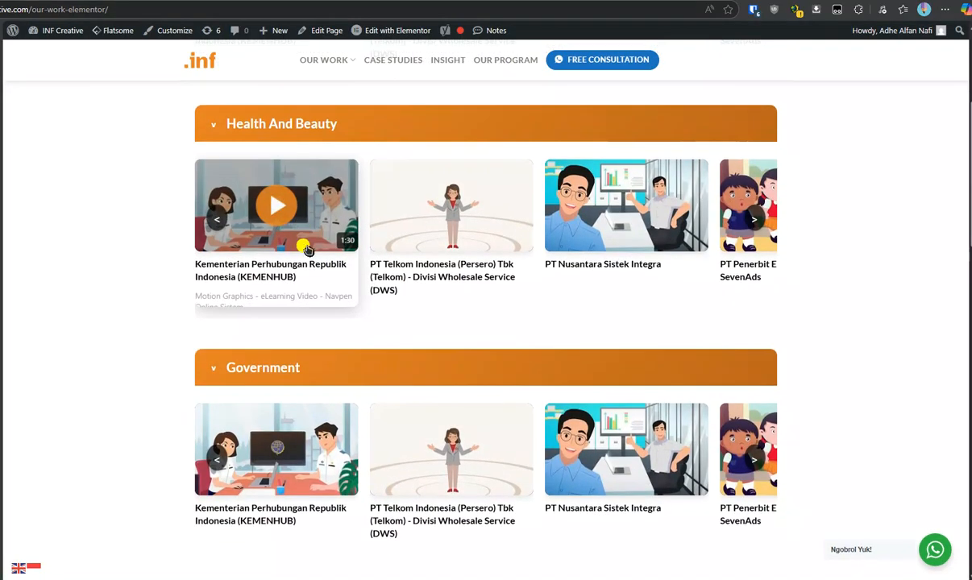
pyautogui.scroll(-3, 309, 239)
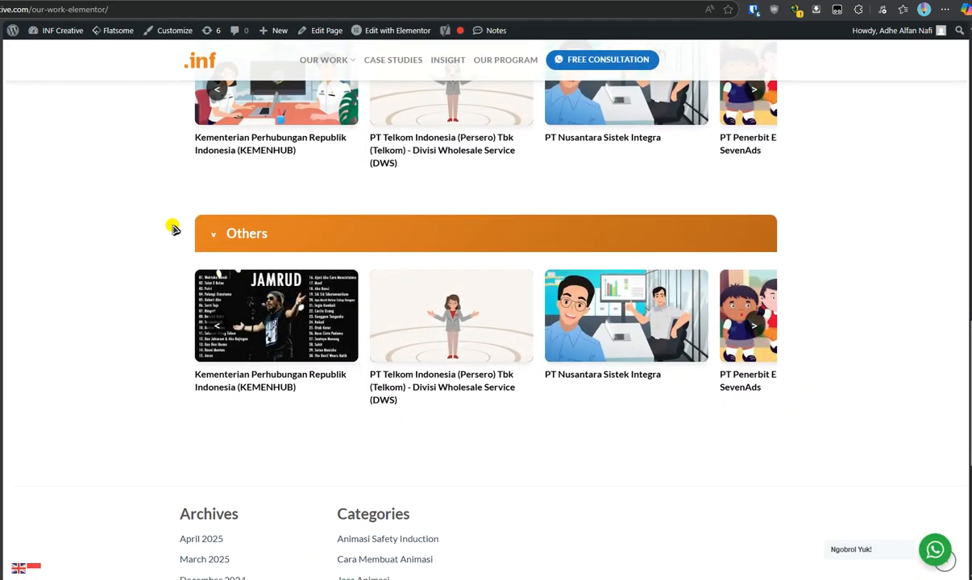
pyautogui.scroll(6, 172, 228)
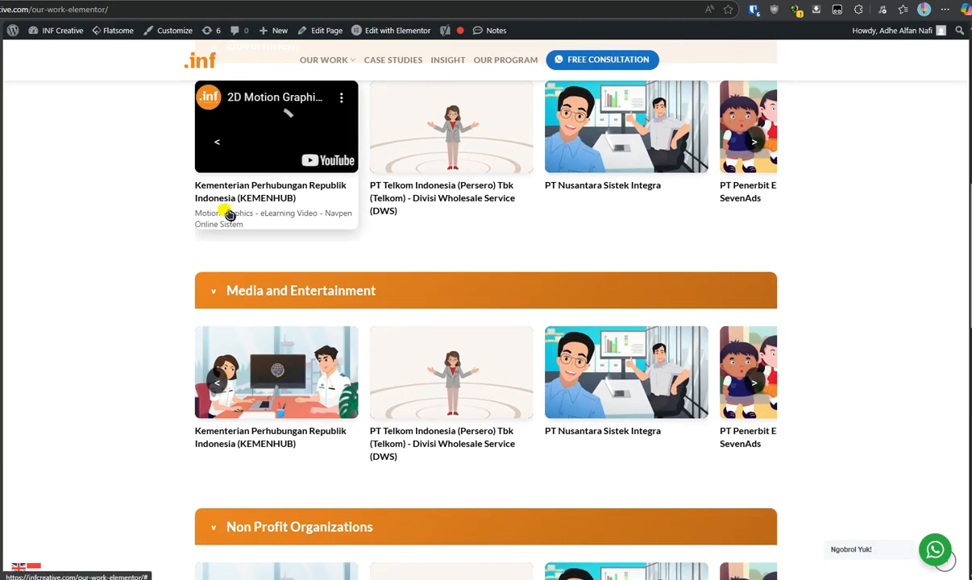
# Switch to Visual Studio Code and view the AI models available in Copilot Chat, including Claude Sonnet 3.7 Thinking
pyautogui.click(462, 578)
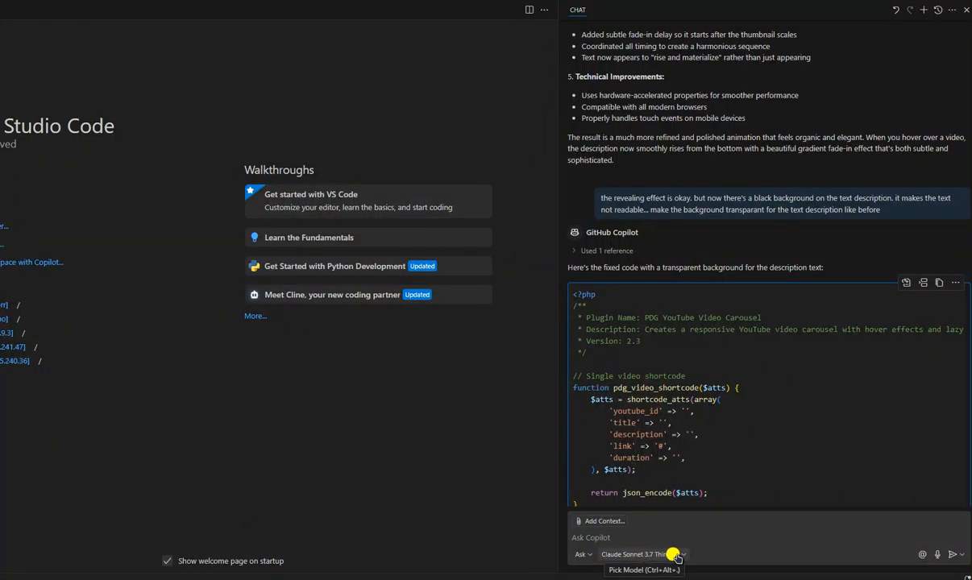
pyautogui.click(645, 555)
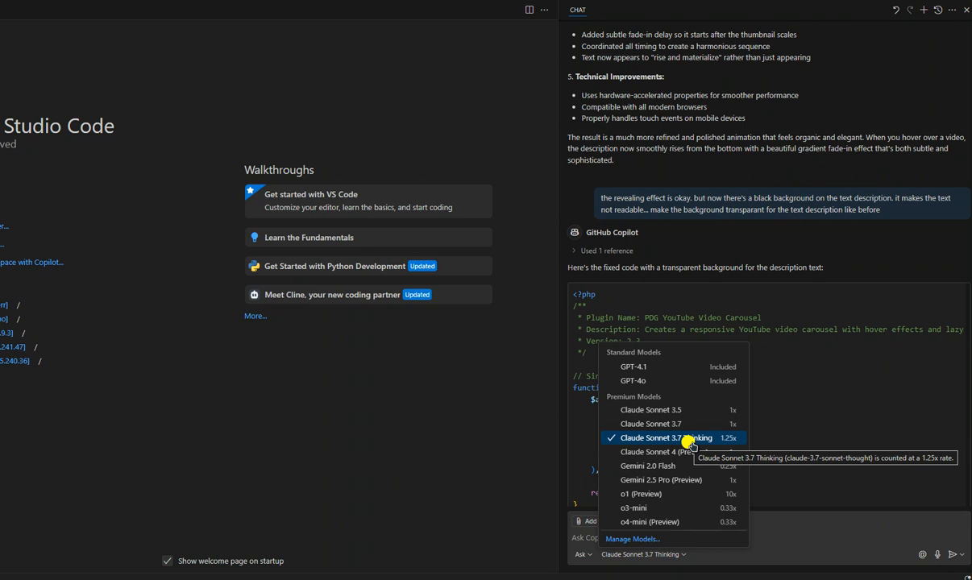
pyautogui.click(645, 271)
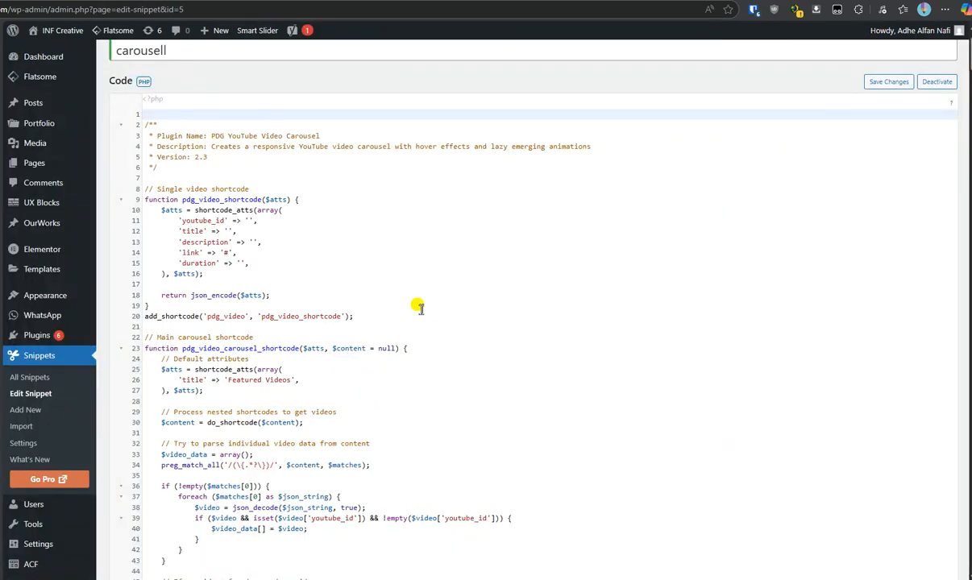
# Read through the carousell snippet's PHP code in WordPress, from the shortcode functions to the closing tag
pyautogui.scroll(-4, 414, 245)
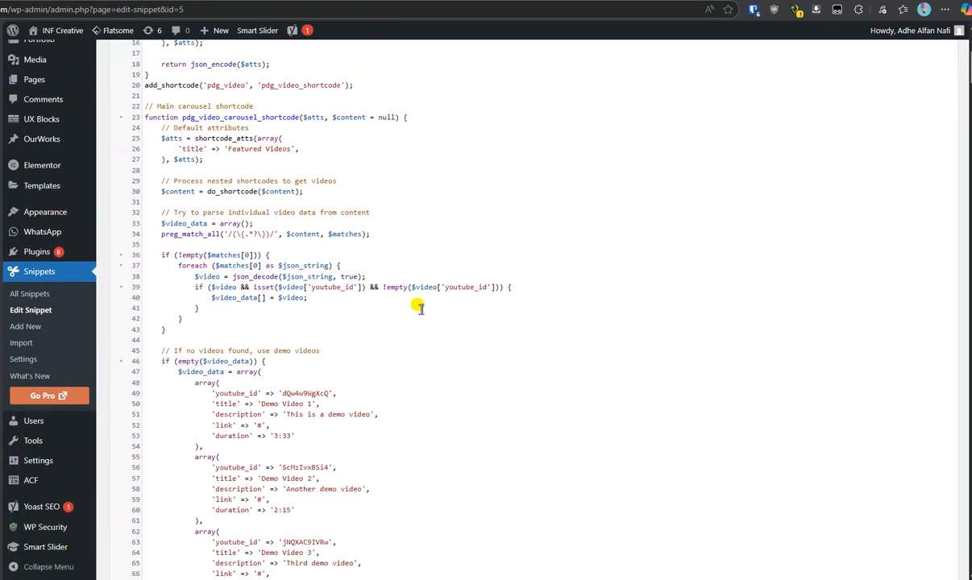
pyautogui.scroll(-20, 418, 304)
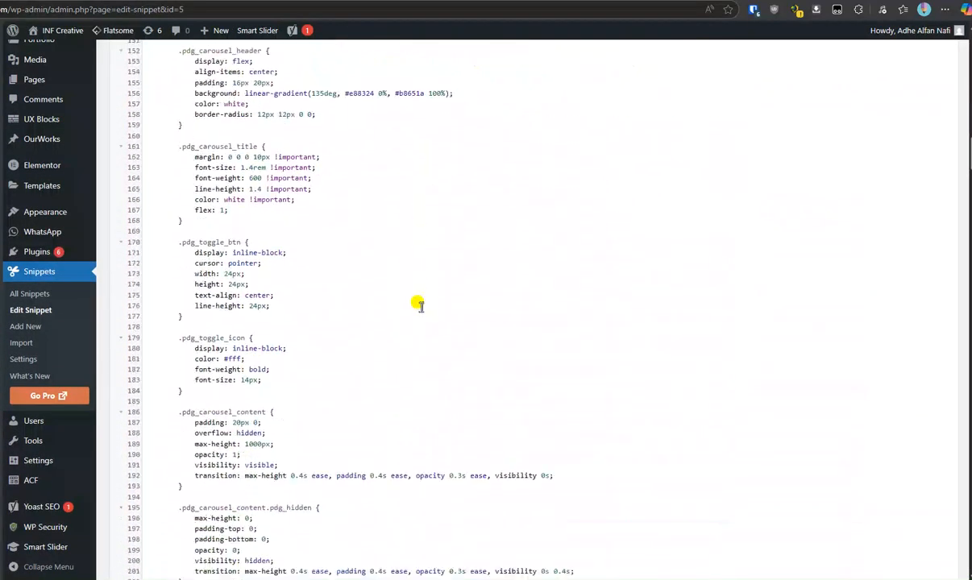
pyautogui.scroll(-20, 419, 304)
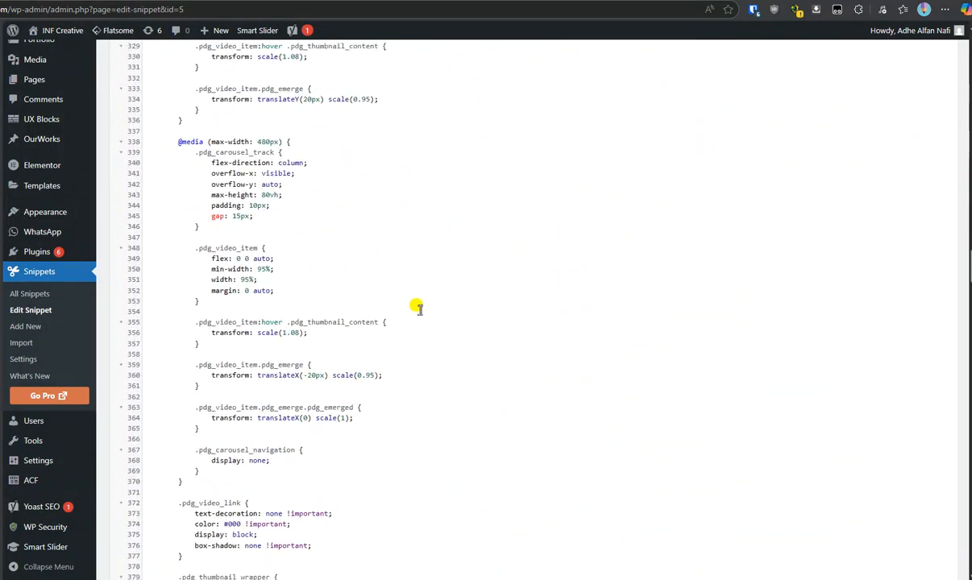
pyautogui.scroll(-20, 415, 308)
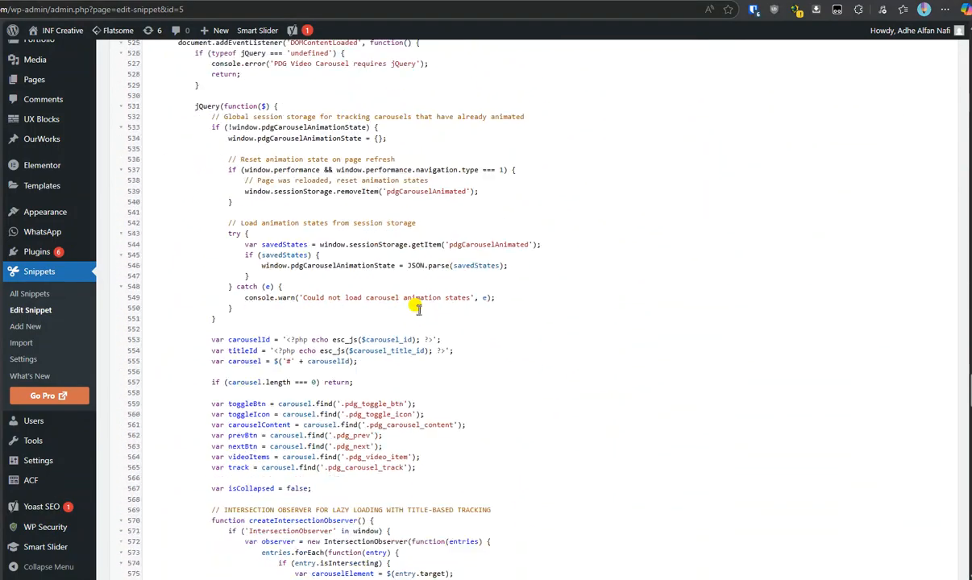
pyautogui.scroll(-20, 415, 309)
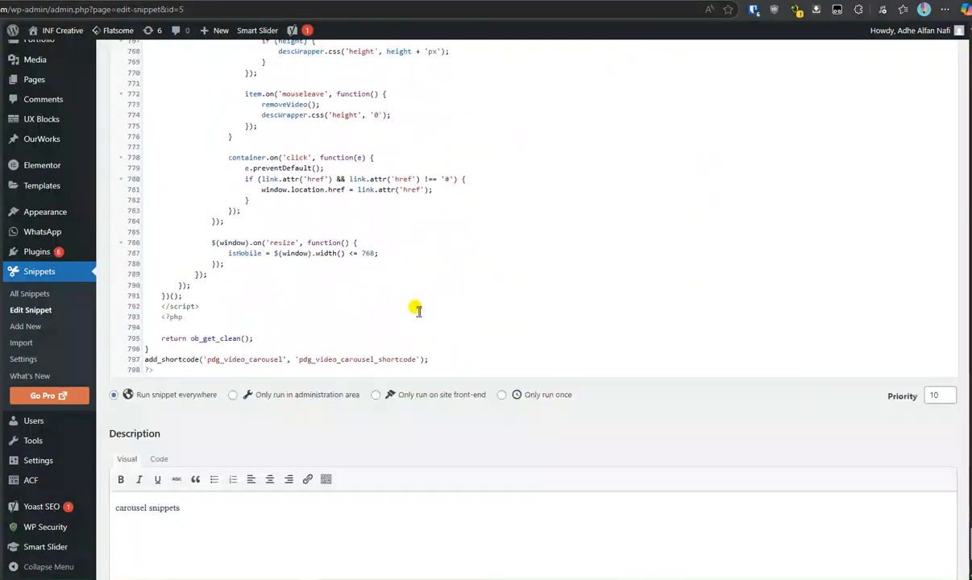
pyautogui.scroll(2, 417, 308)
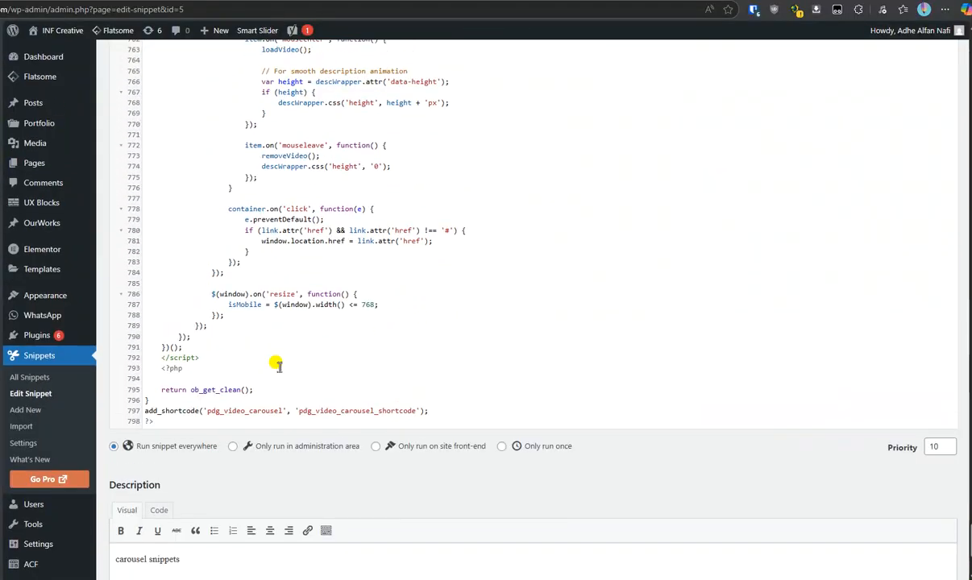
pyautogui.click(155, 422)
pyautogui.write('?>')
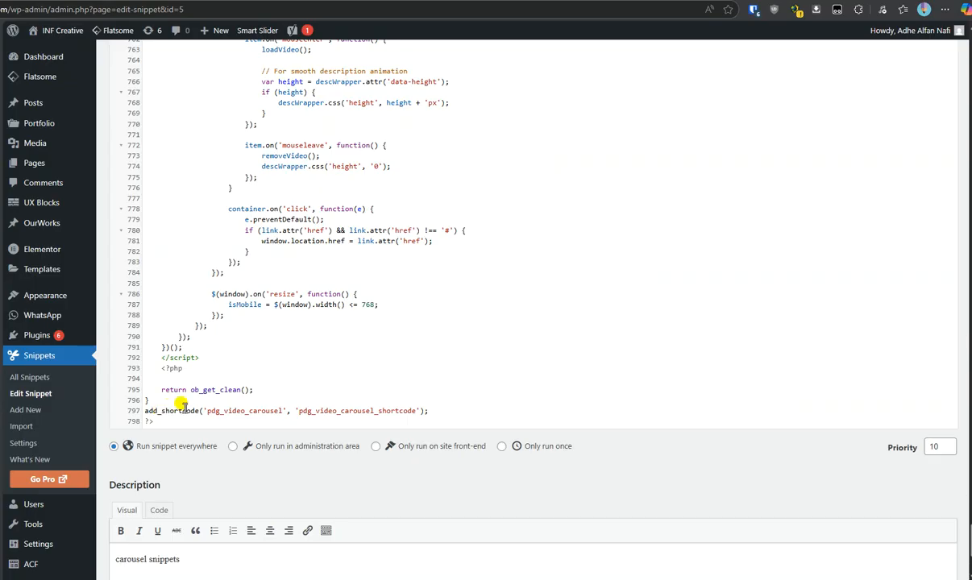
# Switch to Visual Studio Code and review the transparent-background prompt and Copilot's generated carousel code
pyautogui.click(462, 578)
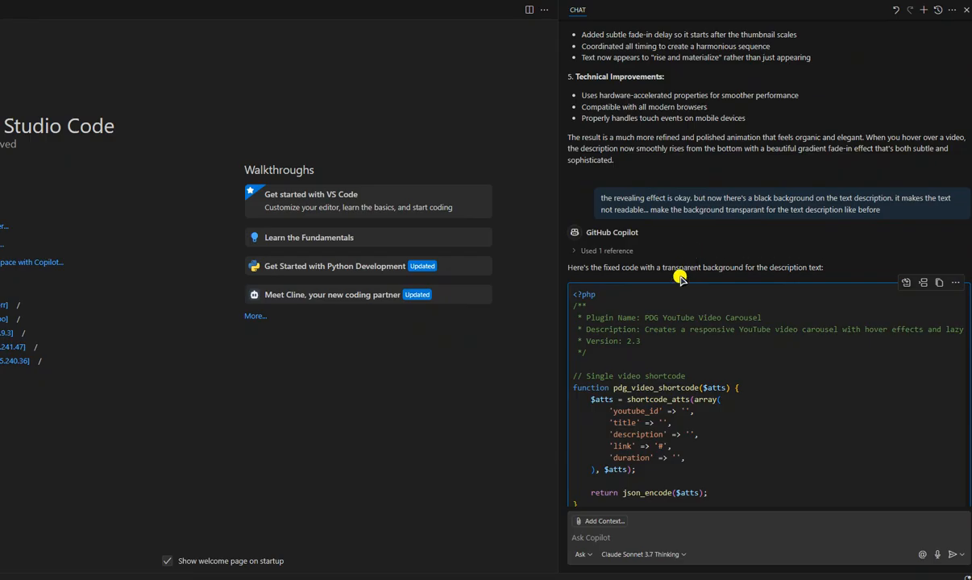
pyautogui.scroll(2, 679, 276)
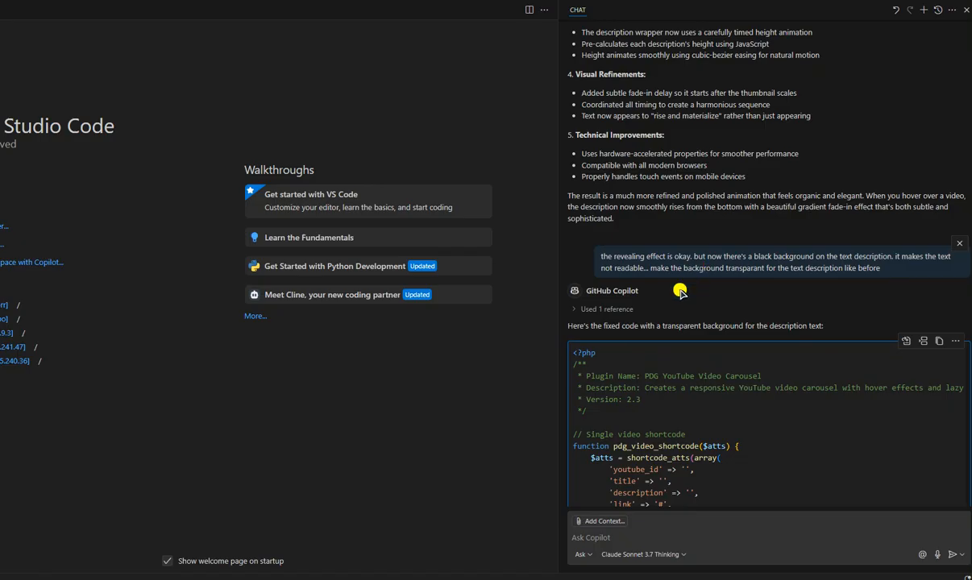
pyautogui.scroll(-5, 656, 308)
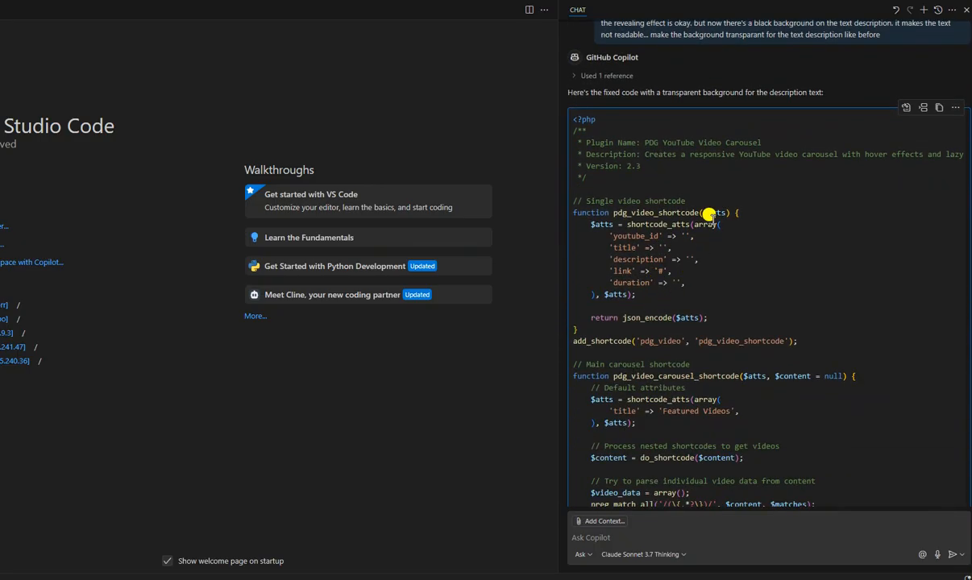
pyautogui.scroll(-3, 729, 274)
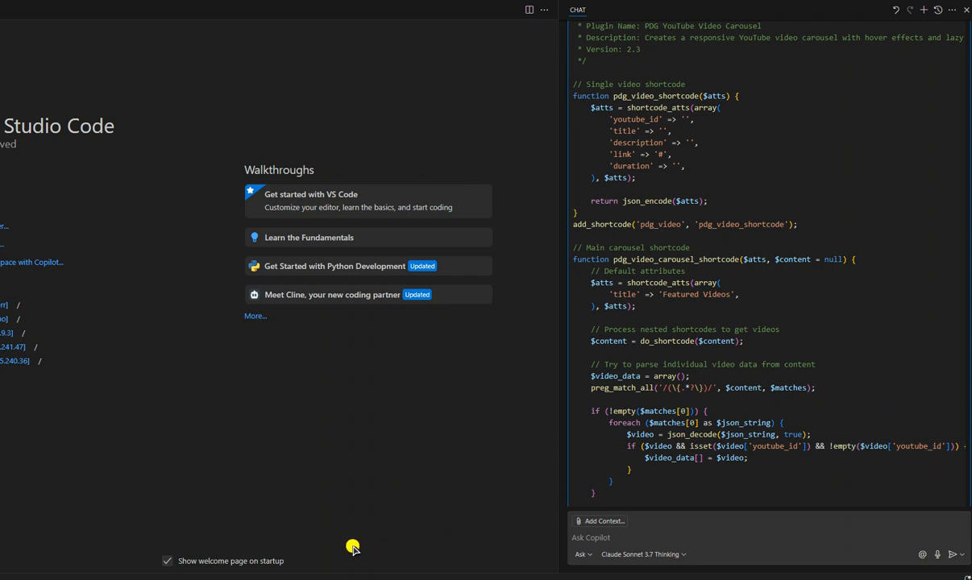
# Return to the carousel snippet in the browser and view its run options, description and save options
pyautogui.doubleClick(766, 328)
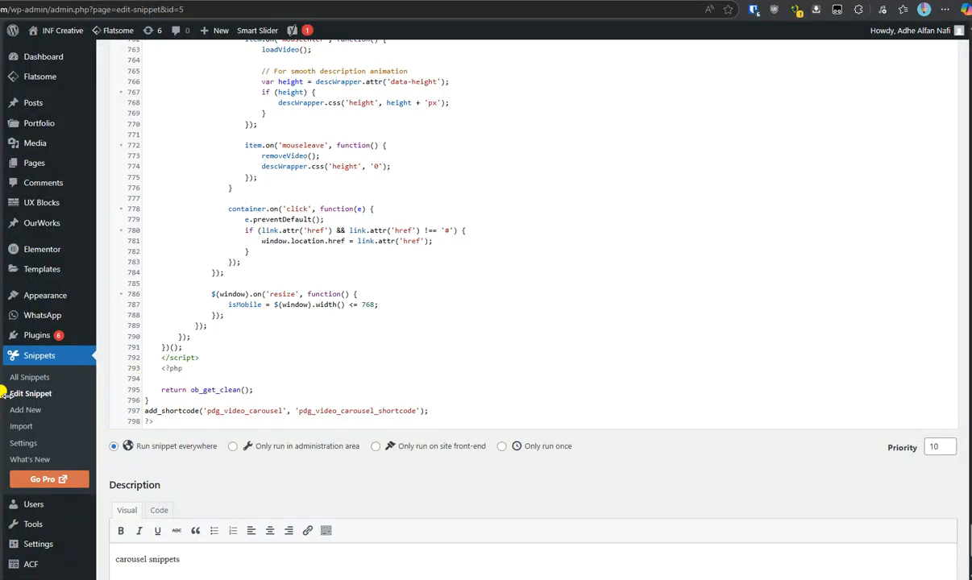
pyautogui.click(306, 338)
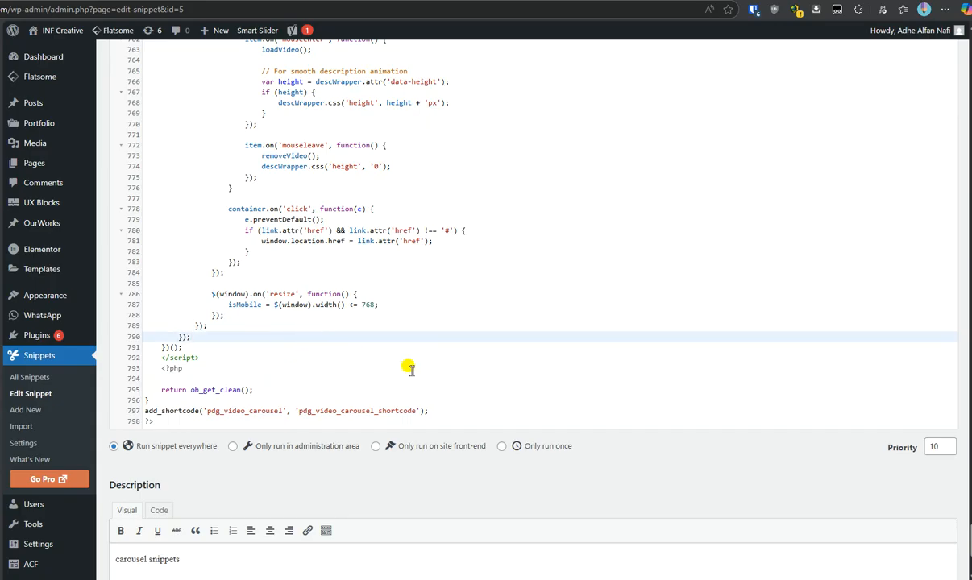
pyautogui.scroll(-3, 351, 403)
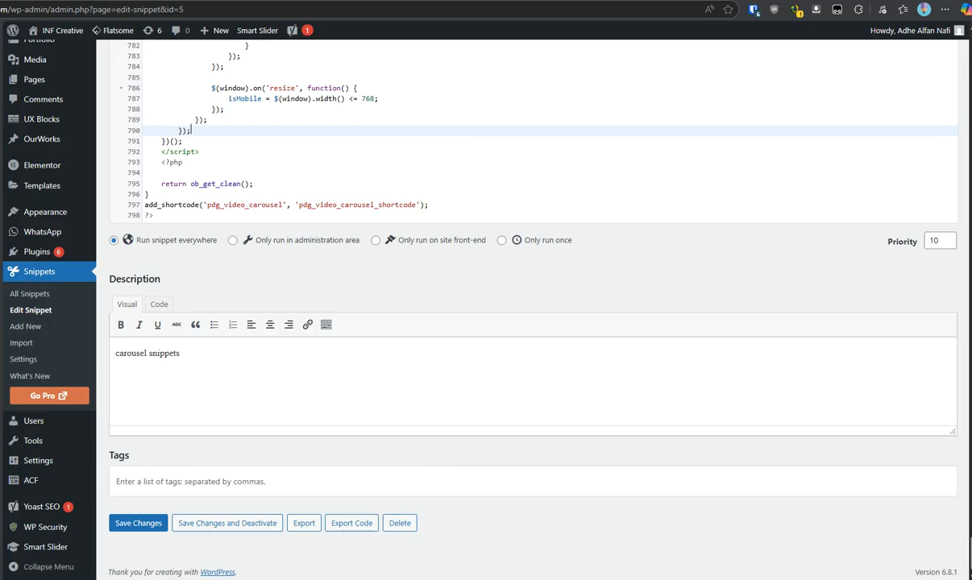
# Look over the Non Profit Organizations and Others carousels on the published Our Work page
pyautogui.click(3, 203)
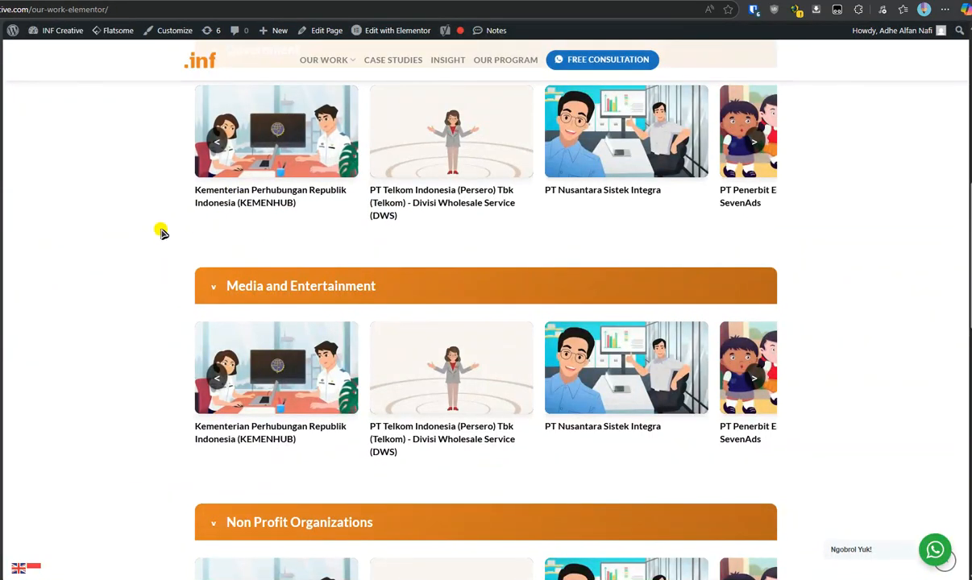
pyautogui.scroll(-4, 145, 232)
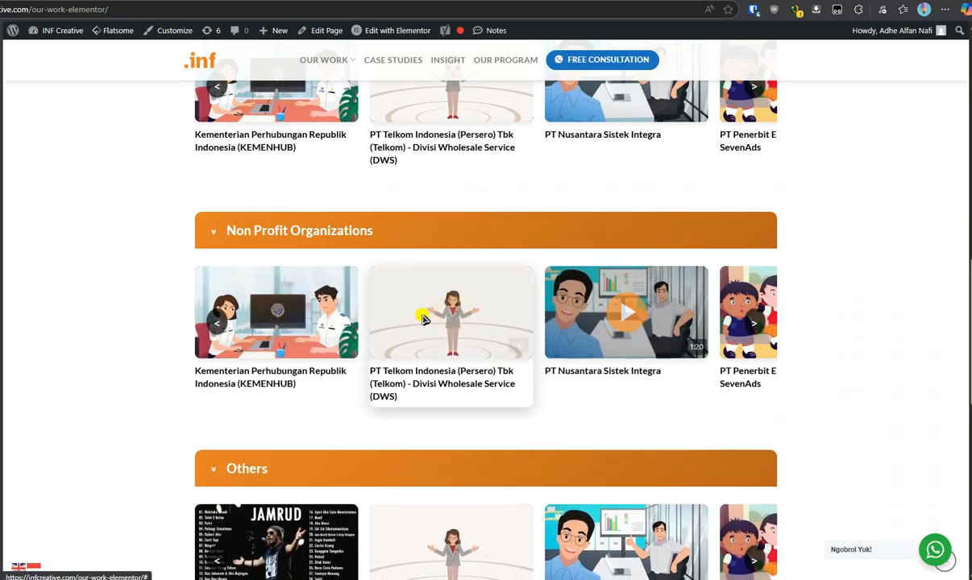
pyautogui.scroll(-2, 423, 319)
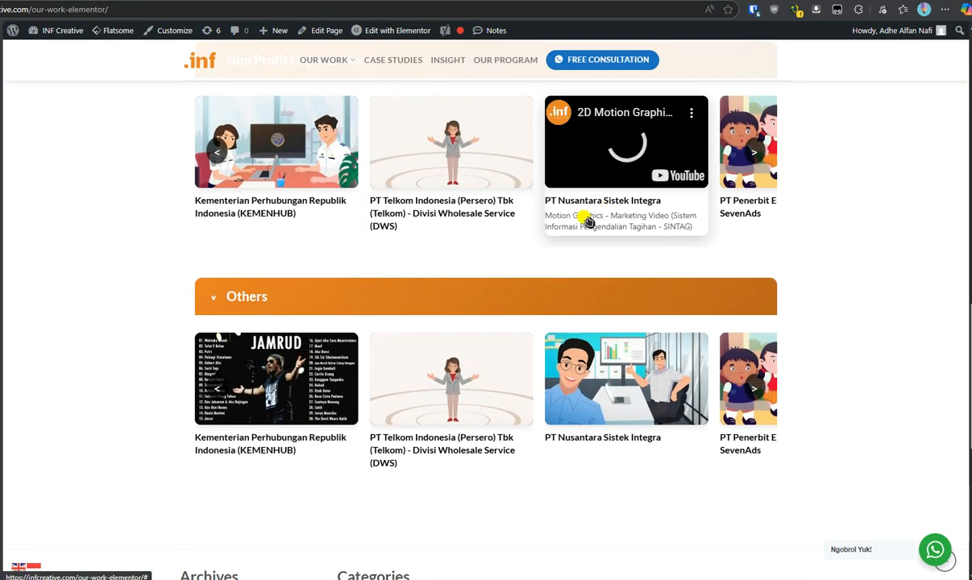
pyautogui.scroll(3, 584, 219)
# Return to the snippet editor and examine the touch, mouse and click handlers near the end of the code
pyautogui.hotkey('ctrl', 'Tab')
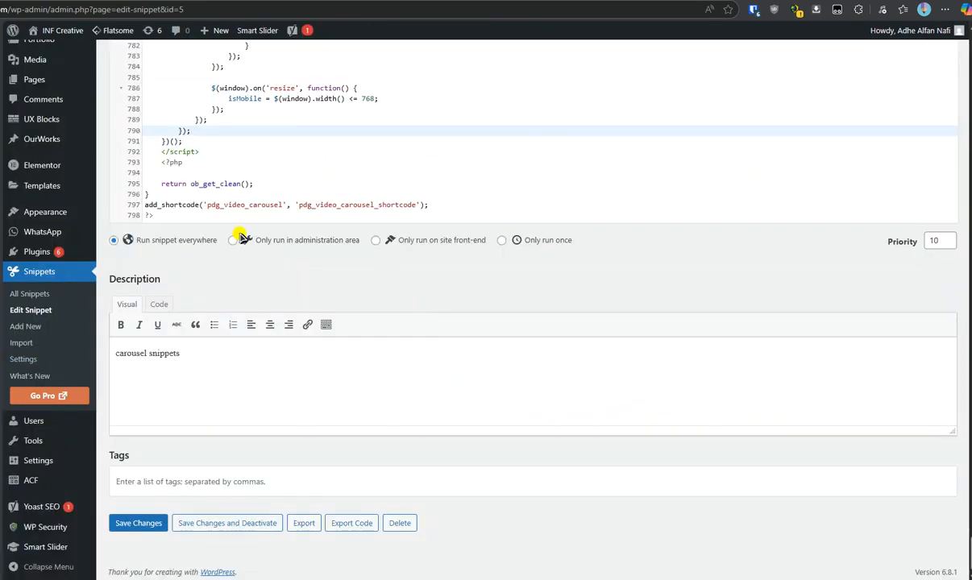
pyautogui.scroll(2, 243, 235)
pyautogui.click(281, 165)
pyautogui.scroll(5, 292, 211)
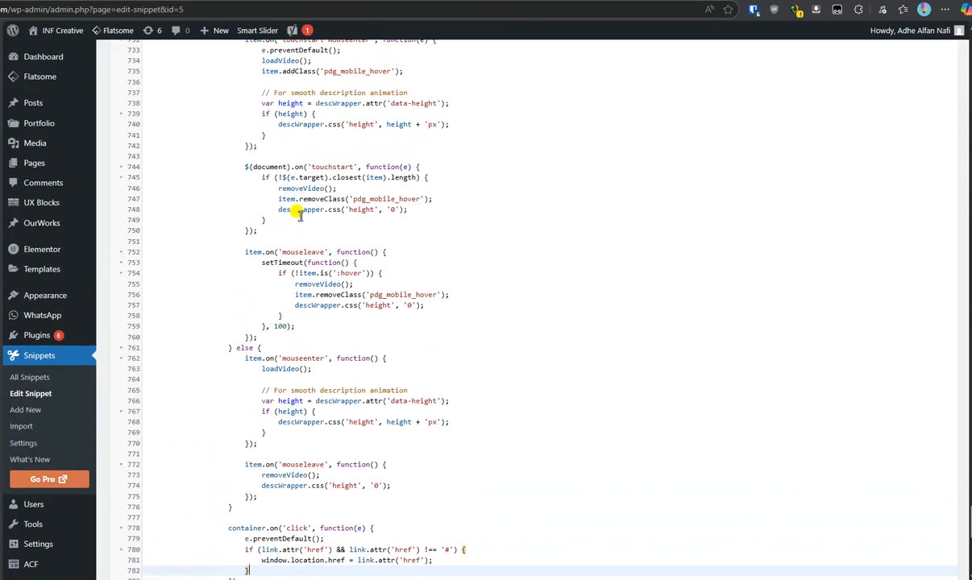
pyautogui.scroll(-3, 295, 209)
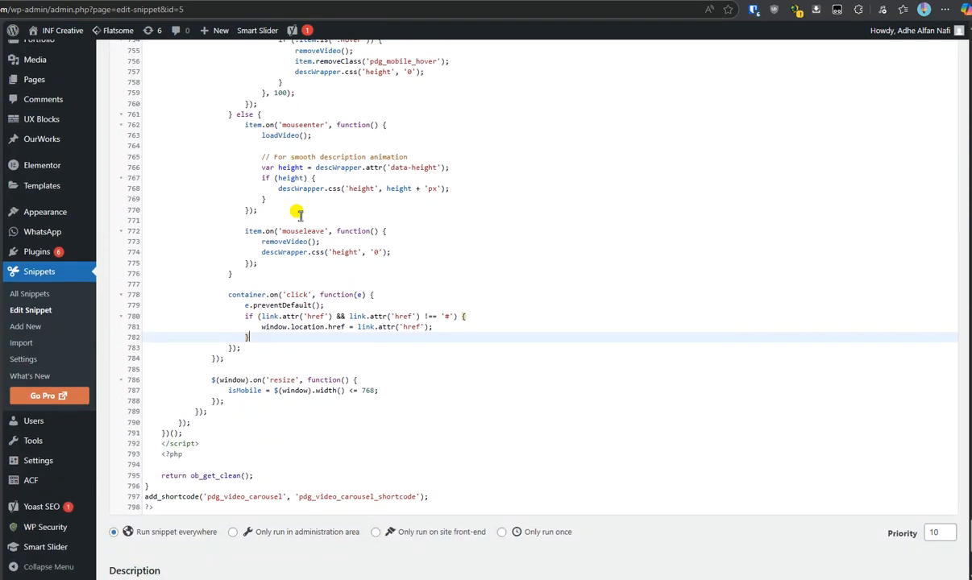